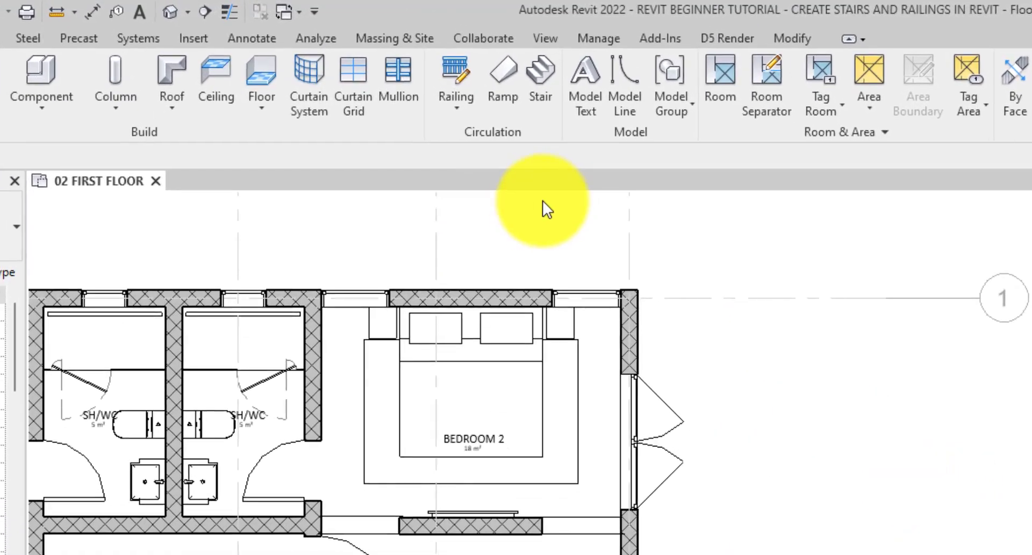
- Start a text note with a two-segment leader from the television on Bedroom 2's lower wall to outside the building beyond the double doors
click(267, 47)
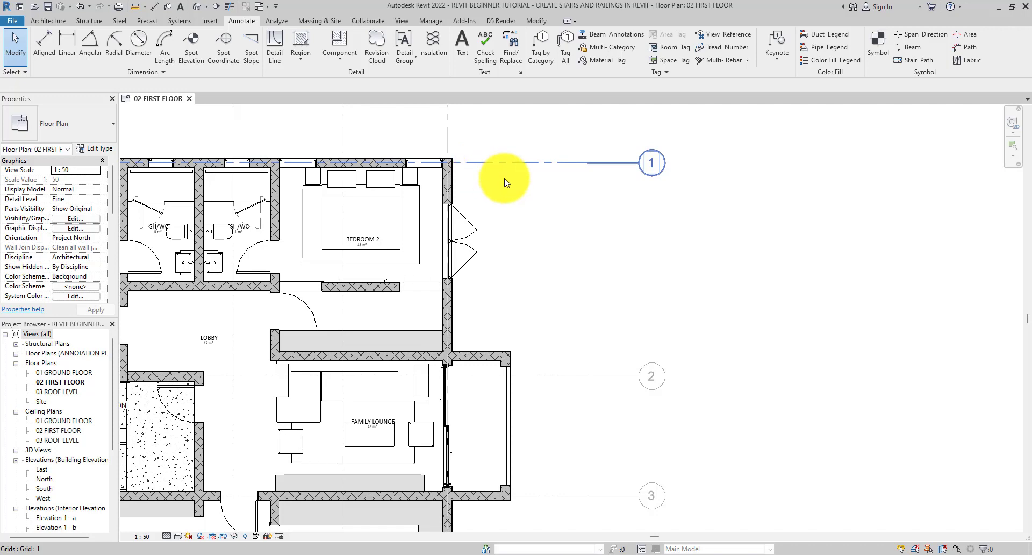
click(463, 39)
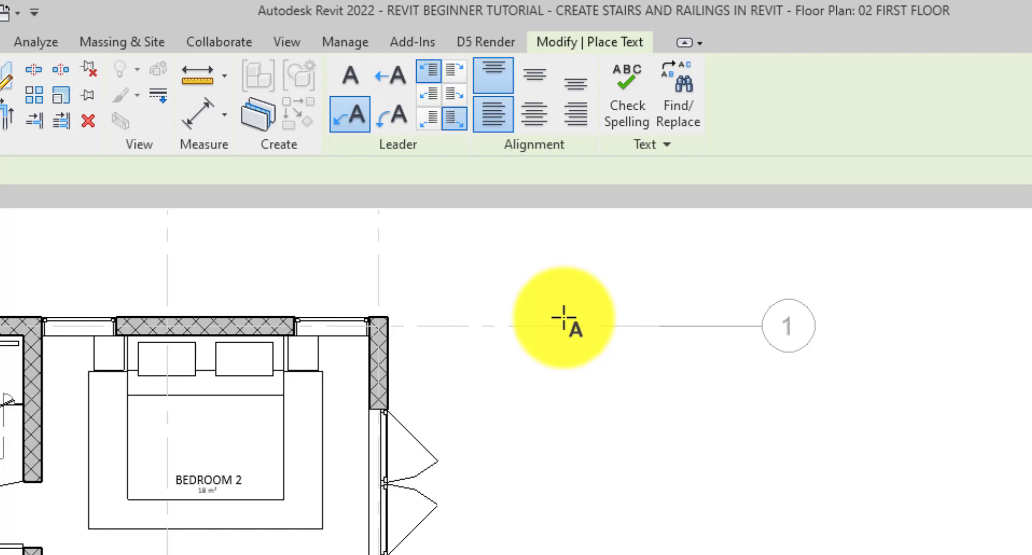
click(354, 118)
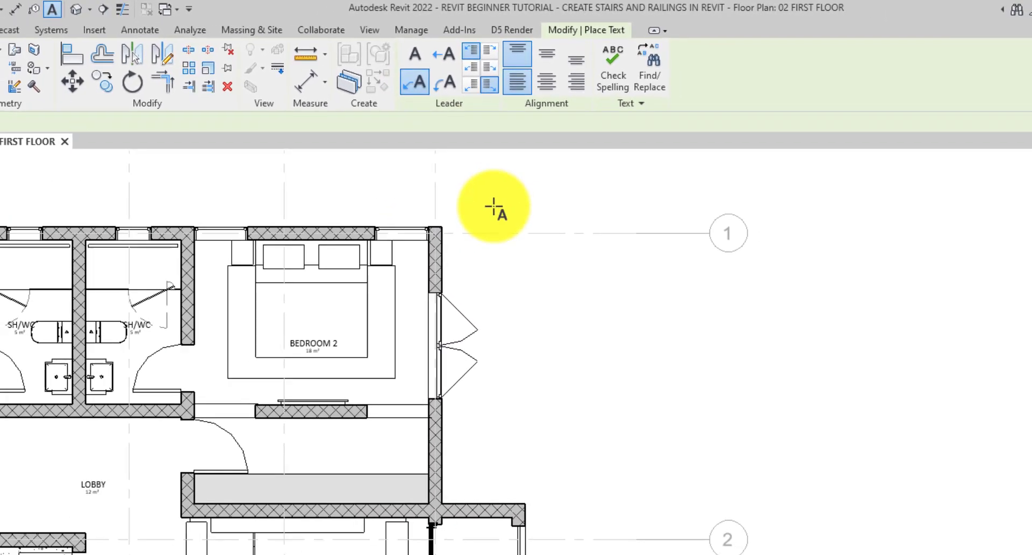
click(341, 402)
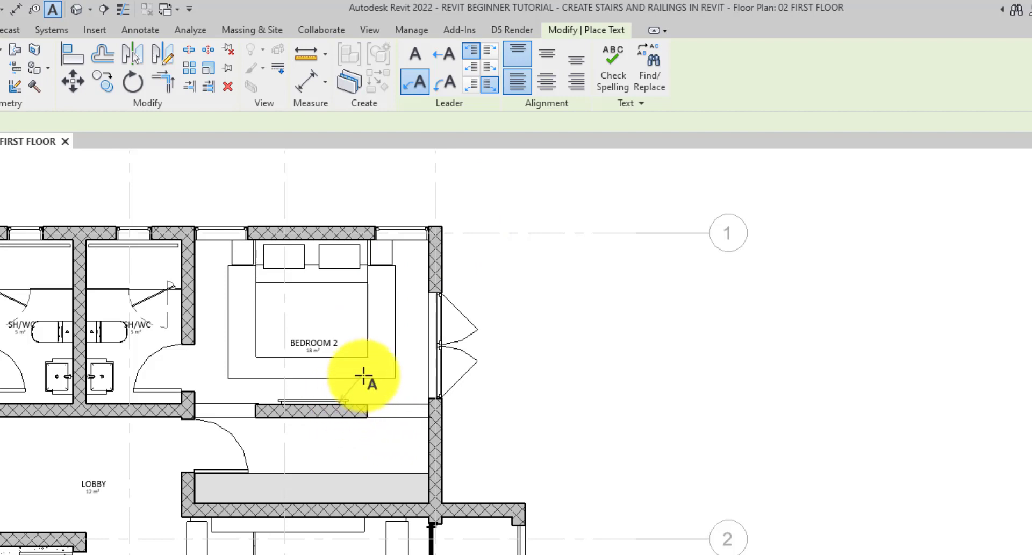
click(409, 357)
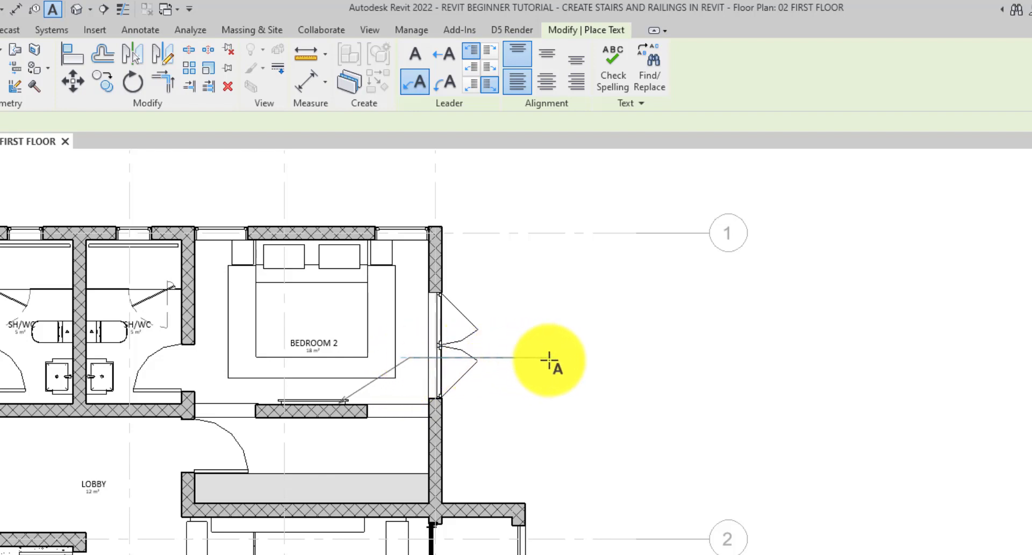
click(602, 364)
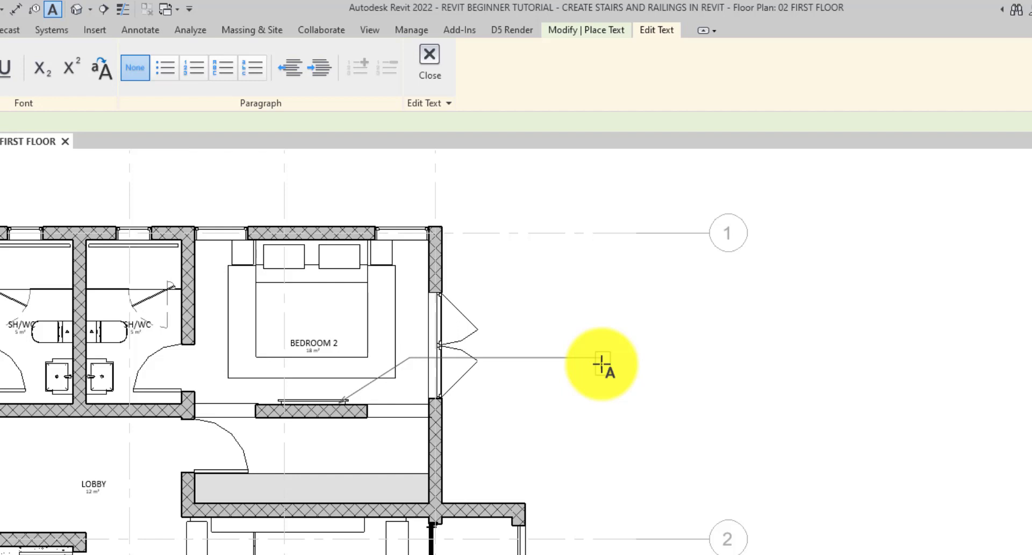
- Enter the note text "TELEVISION WALL TO THE ARCHITECT'S SPECIFICATION" and finish placing the note
text(TELEVISION WALL TO THE ARCHITECTEC)
key(BackSpace)
key(BackSpace)
text('S SPECIFICATION)
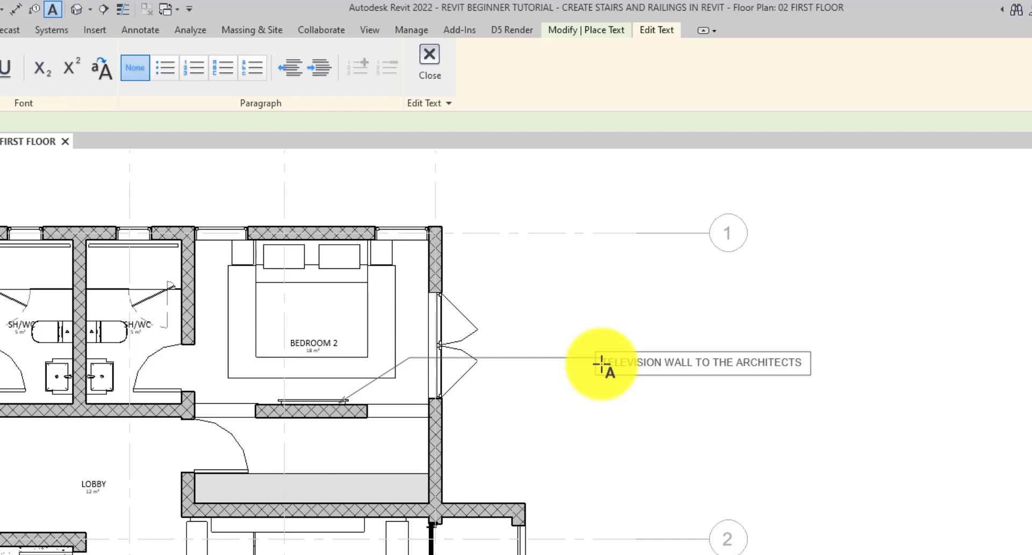
click(638, 326)
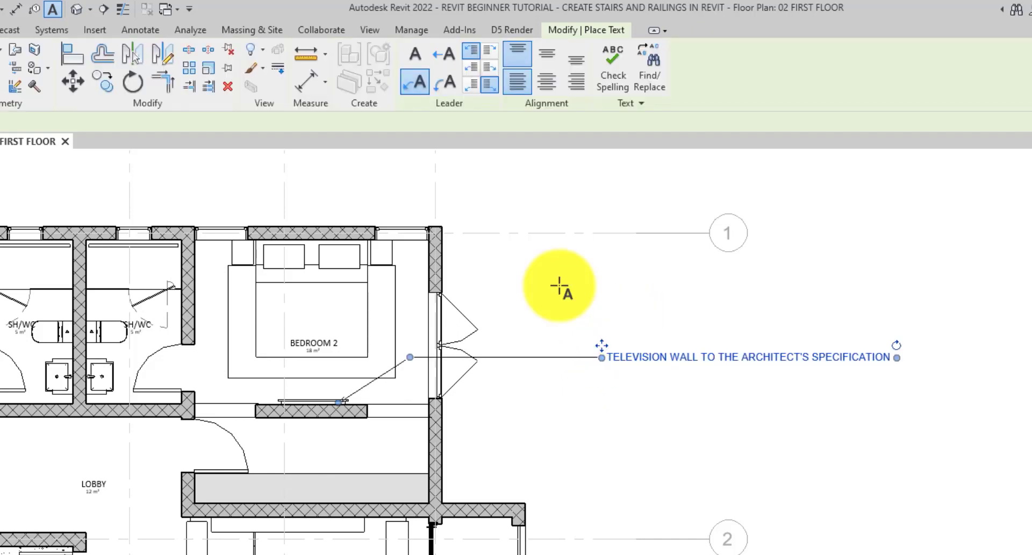
key(Escape)
- Narrow the television wall note so its text wraps onto two lines, and move it slightly up and closer to the building
click(753, 355)
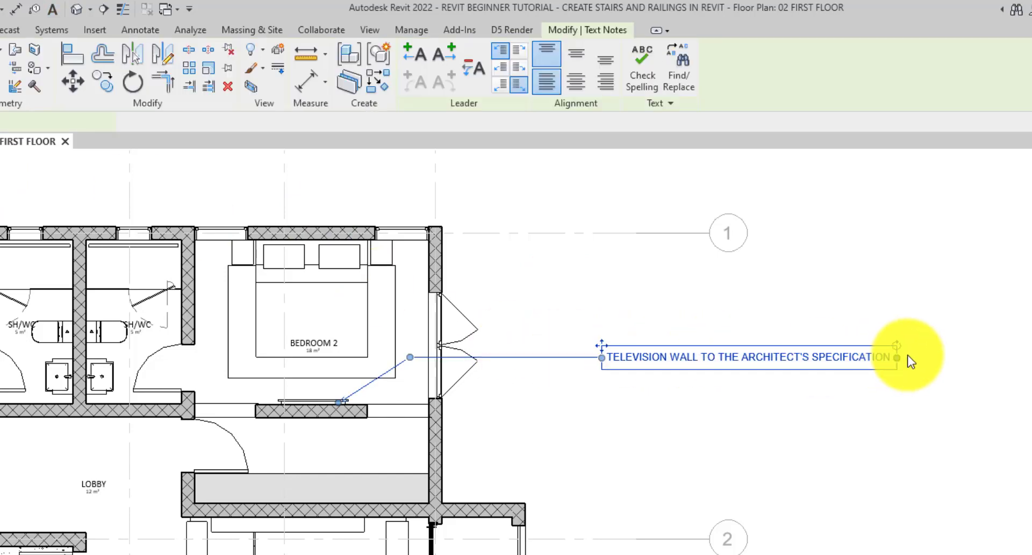
mouse_move(899, 360)
mouse_down()
mouse_move(843, 369)
mouse_move(780, 358)
mouse_up()
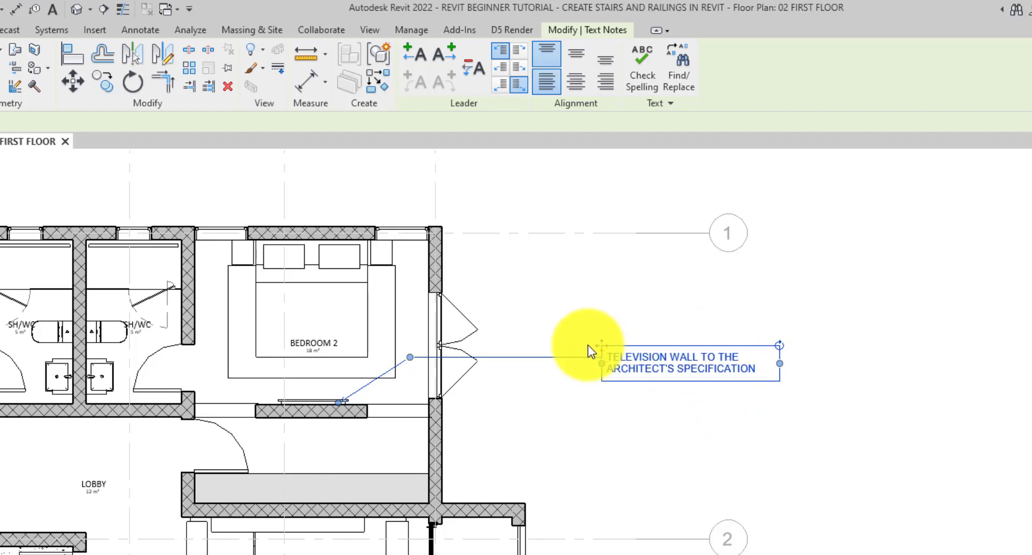
drag(599, 344, 570, 321)
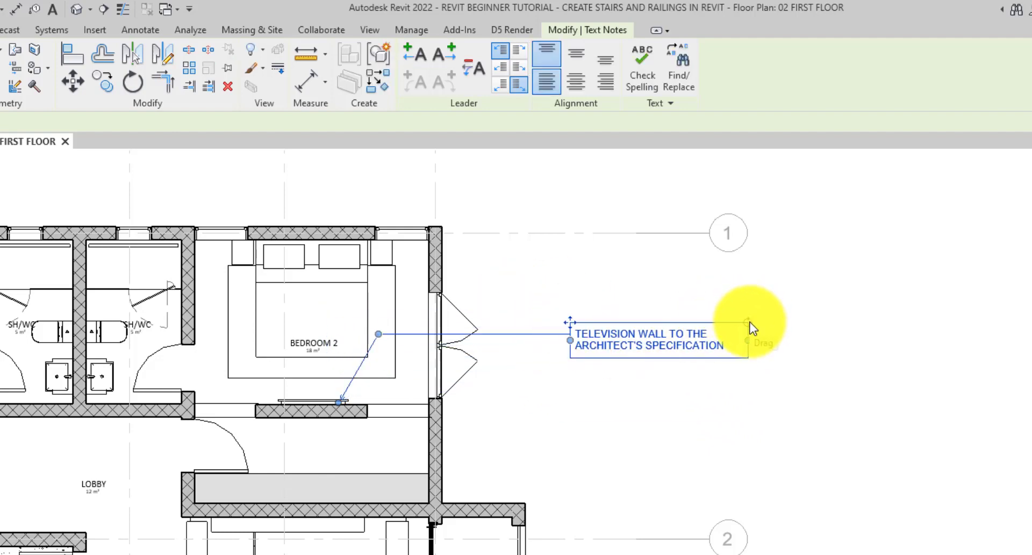
mouse_move(749, 323)
mouse_down()
mouse_move(733, 300)
mouse_move(611, 293)
mouse_move(621, 388)
mouse_move(780, 395)
mouse_move(681, 426)
mouse_move(605, 334)
mouse_move(601, 356)
mouse_move(663, 315)
mouse_move(750, 321)
mouse_up()
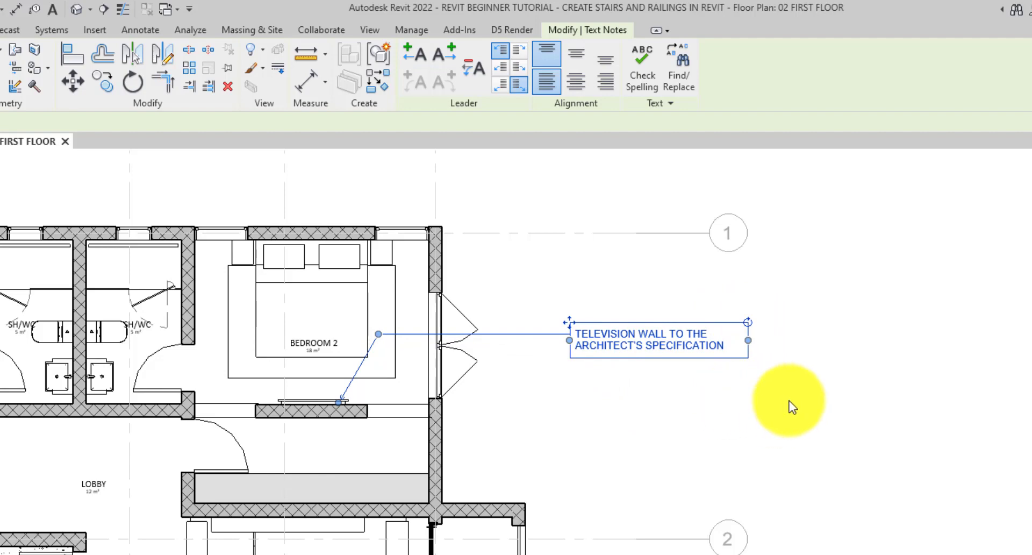
- Add a left straight leader and a right straight leader to the television wall note
click(418, 58)
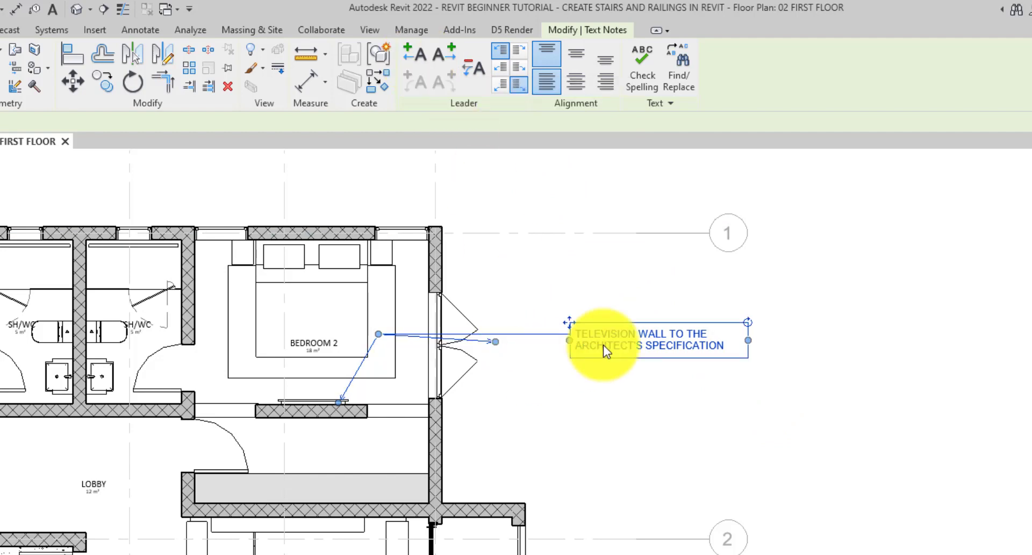
click(450, 48)
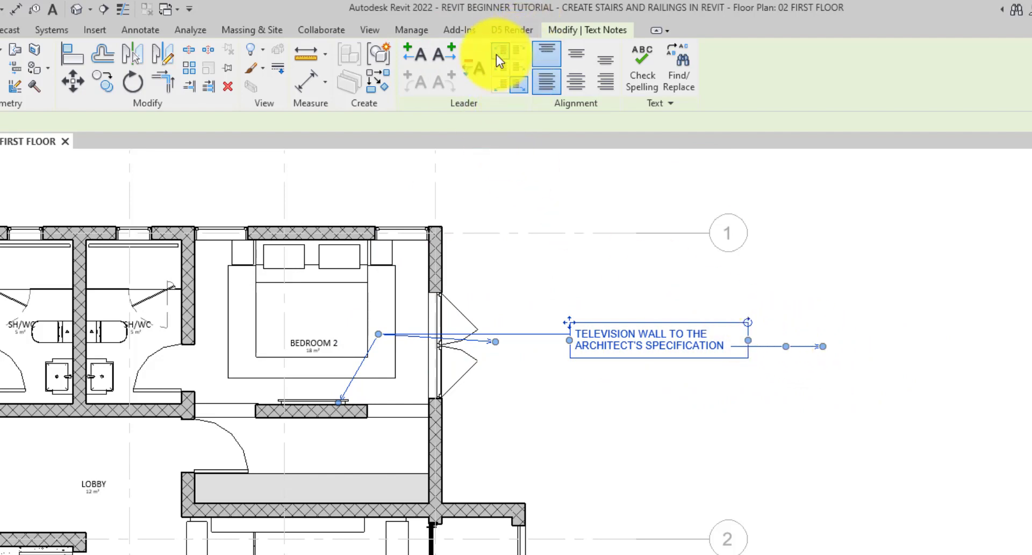
- Try the middle right leader attachment on the note, and set both its left and right leader attachments to Bottom
click(518, 69)
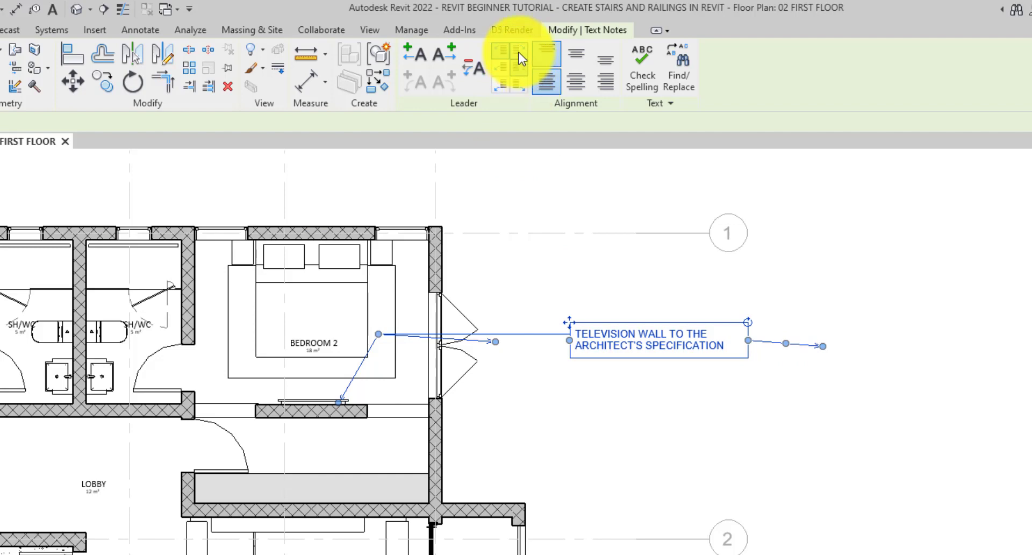
click(521, 87)
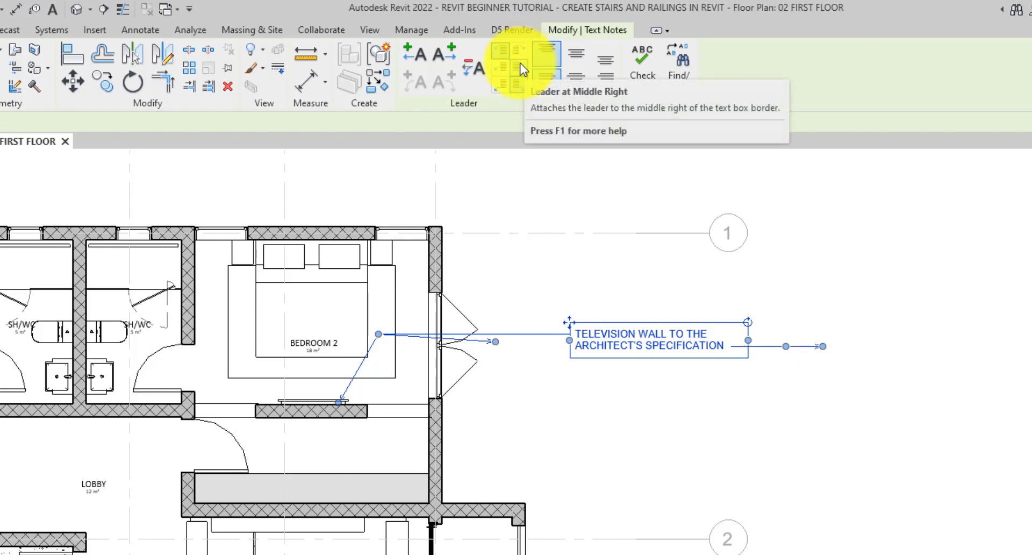
click(500, 84)
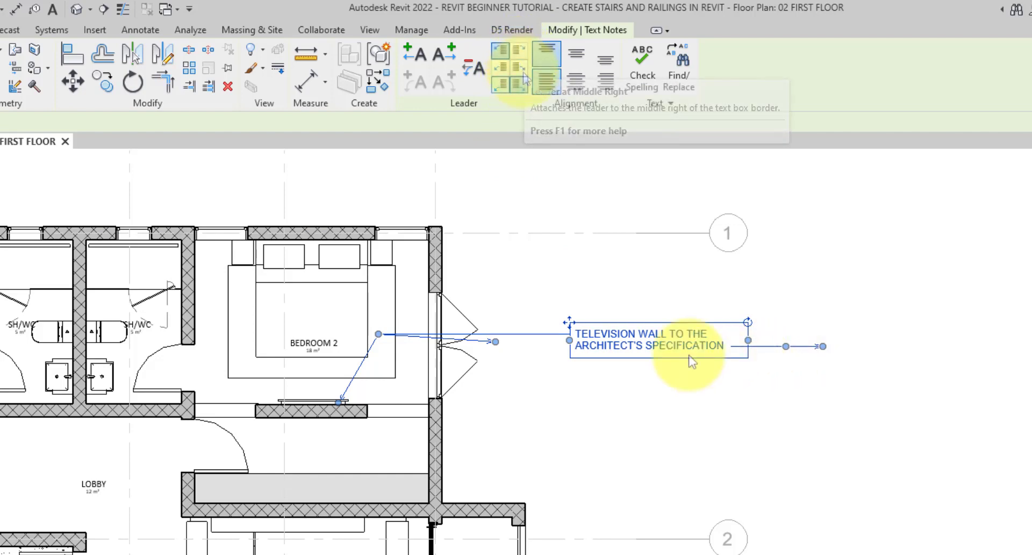
- Remove the last two leaders from the note, keeping only the original two-segment leader
click(469, 69)
click(469, 69)
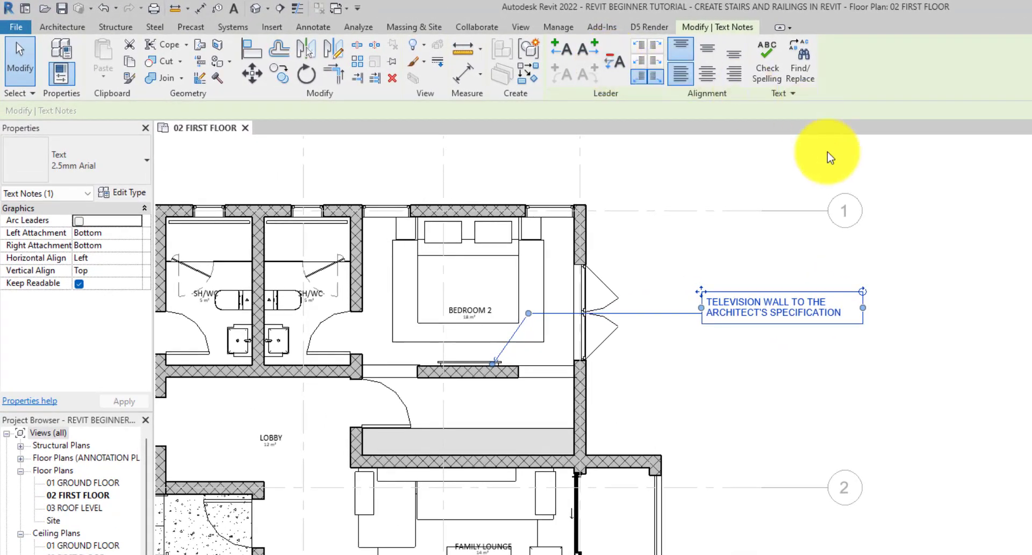
- Make the entire television wall note text bold, italic and underlined
double_click(774, 302)
drag(852, 315, 718, 281)
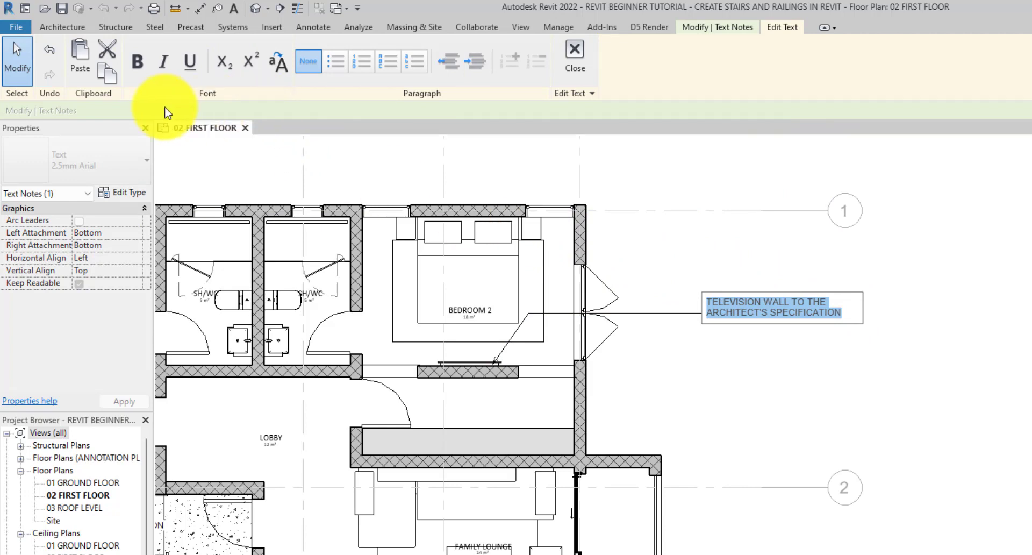
click(138, 62)
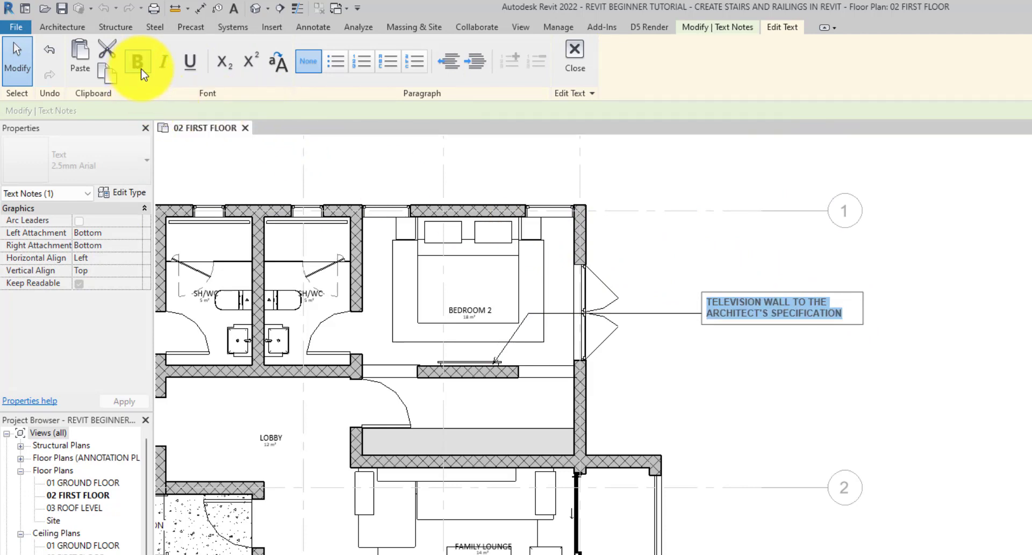
click(168, 71)
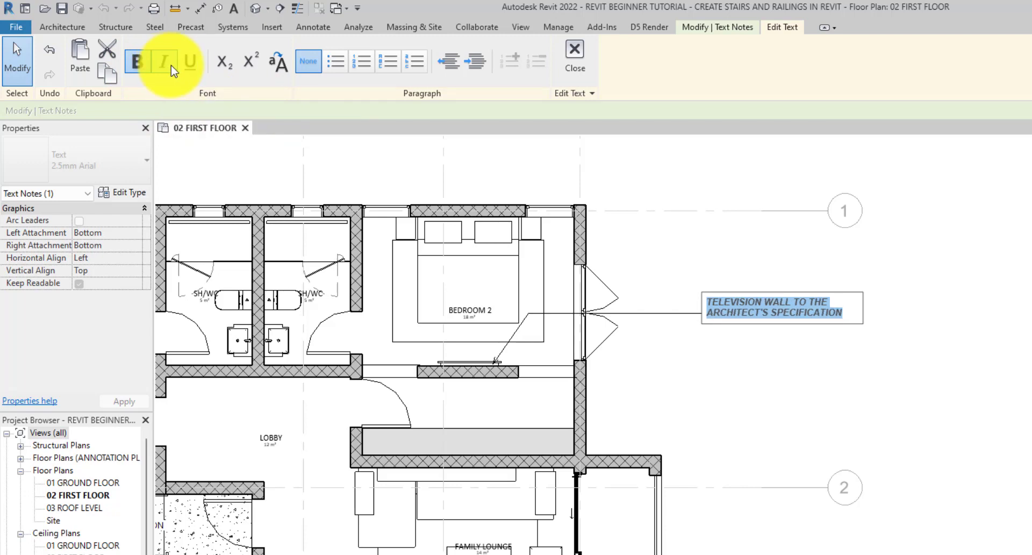
click(190, 63)
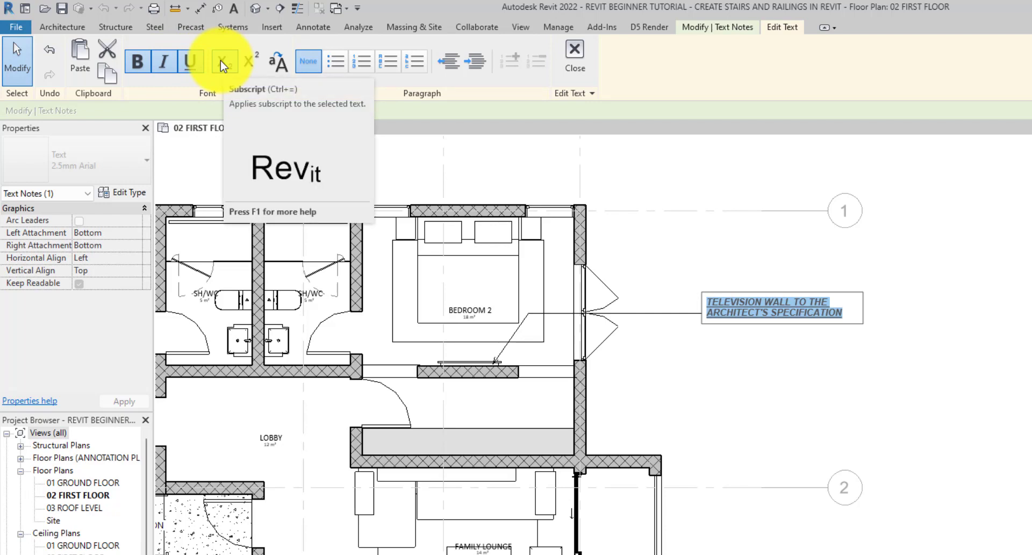
- Format the middle letters of "WALL" in the note as subscript, and replace that with superscript
click(769, 302)
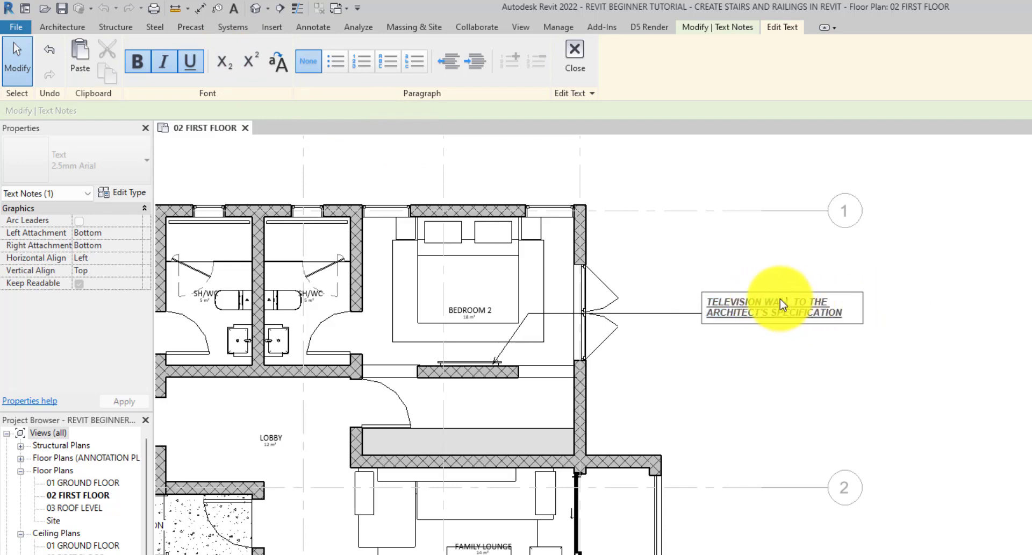
drag(774, 301, 790, 302)
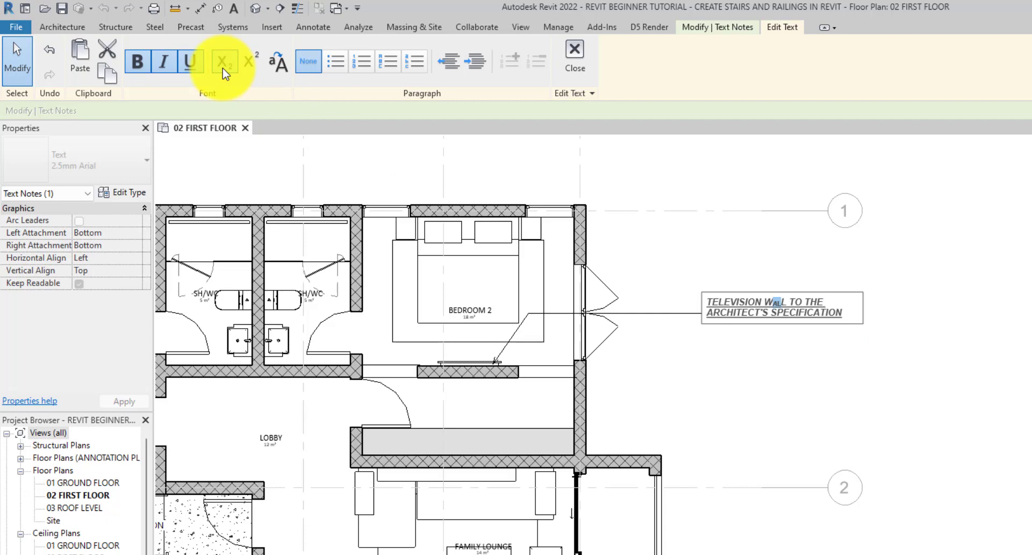
click(253, 63)
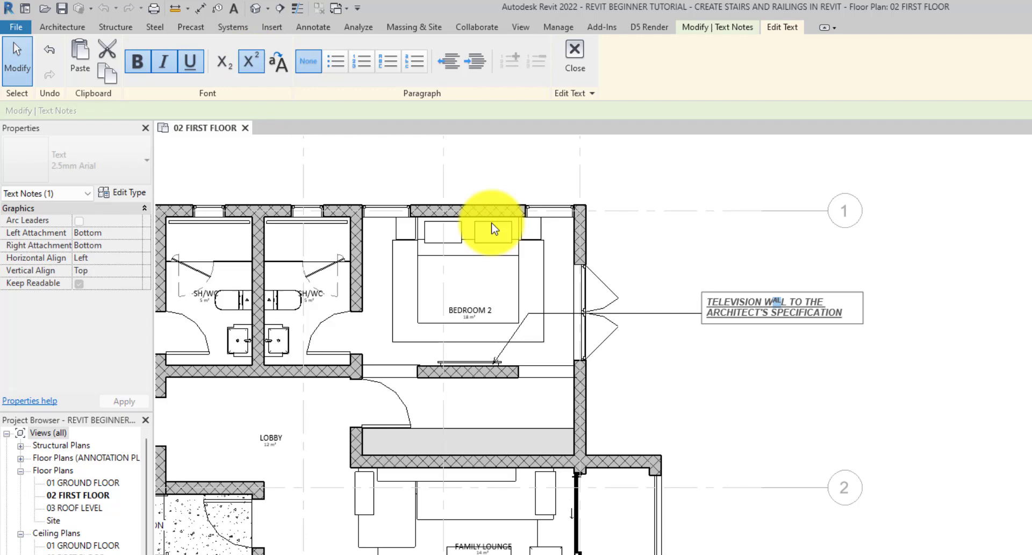
- Clear the italic, underline, bold and superscript formatting from the whole note text
triple_click(735, 302)
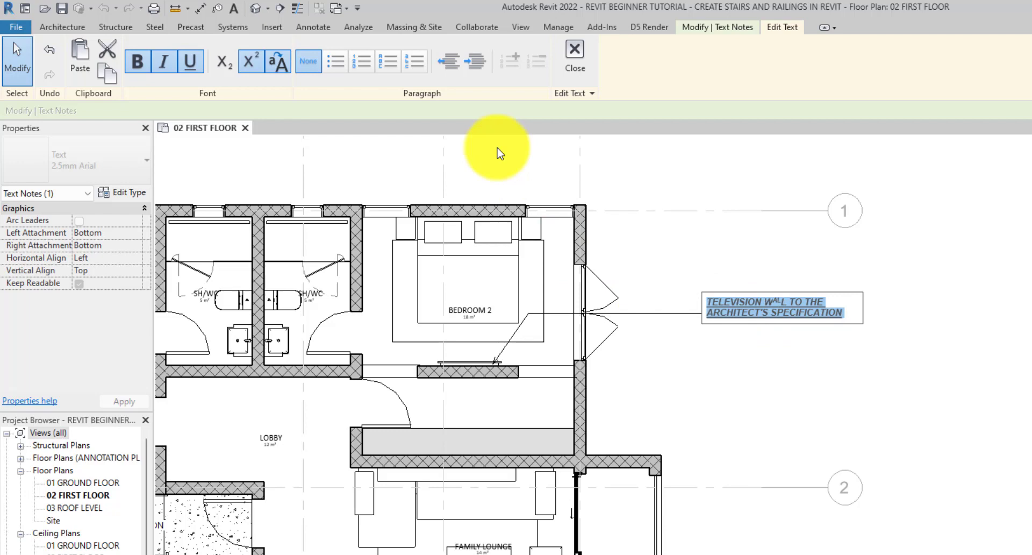
click(164, 60)
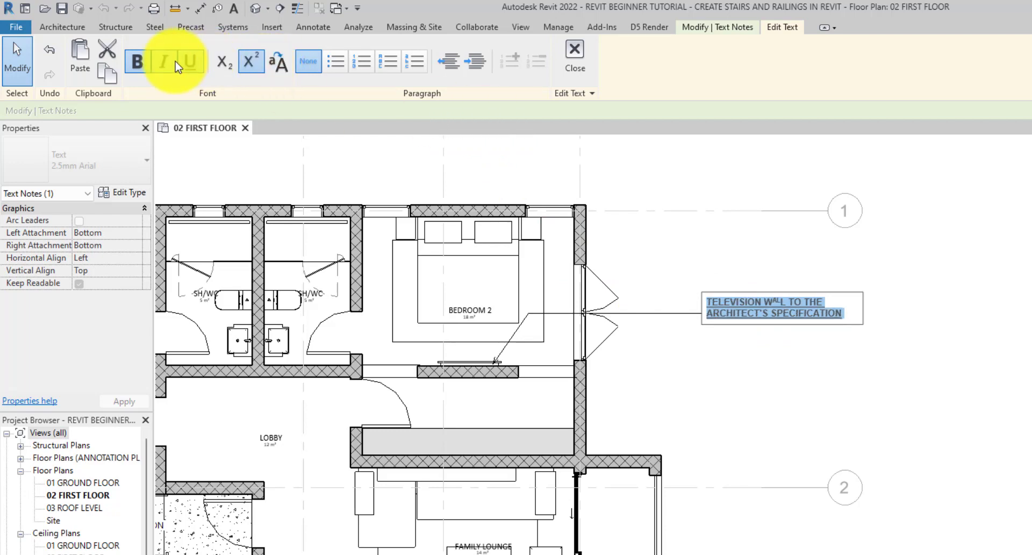
click(190, 61)
click(147, 71)
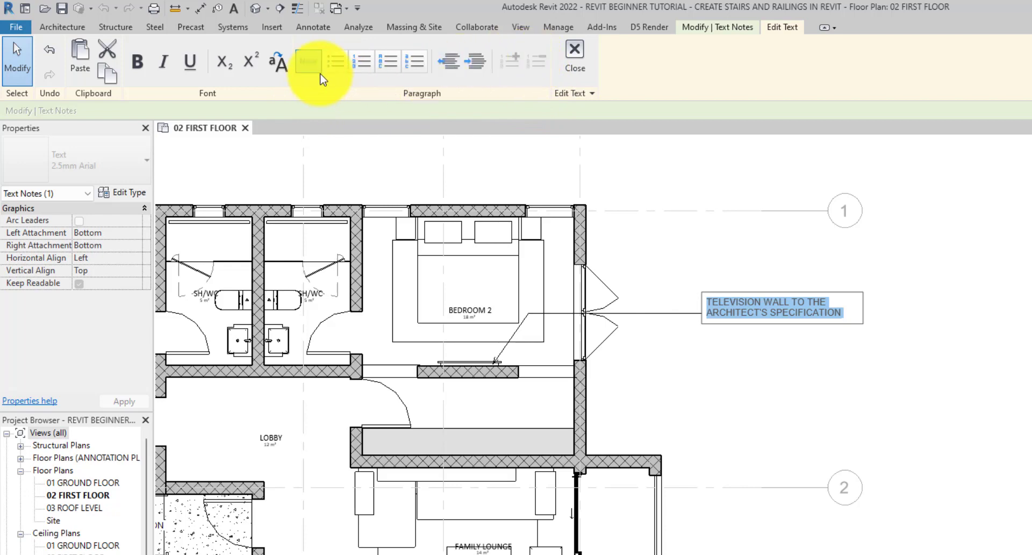
- Format the note text as a list, trying bullets and numbers before settling on lowercase letters
click(335, 62)
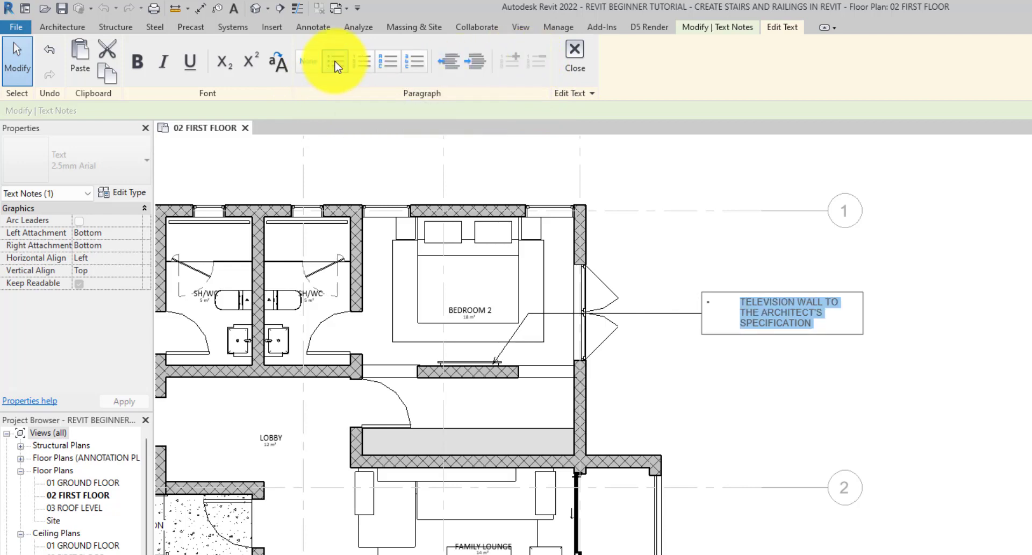
click(354, 64)
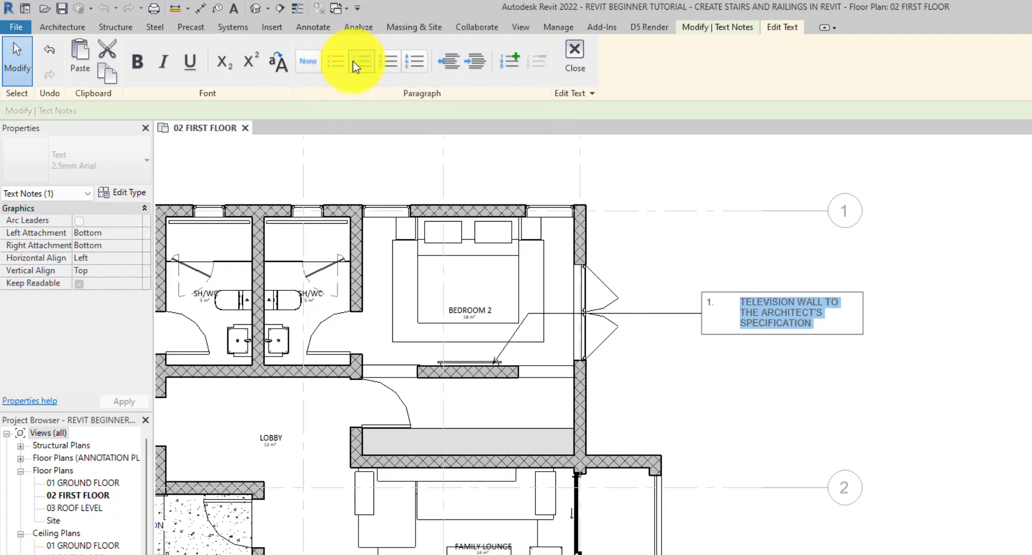
click(413, 64)
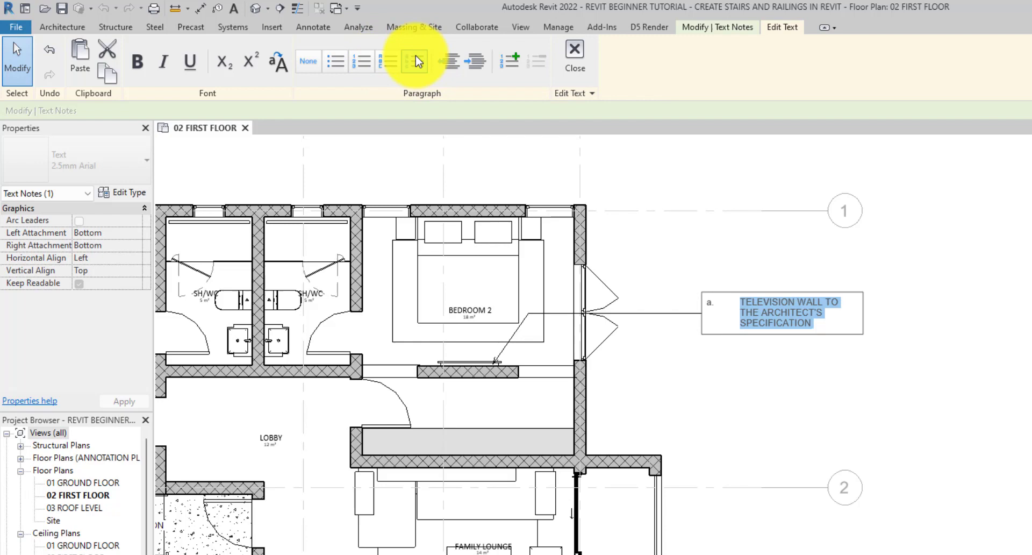
- Try increasing the lettered paragraph's indent in the note, and return it to the original indent
click(471, 68)
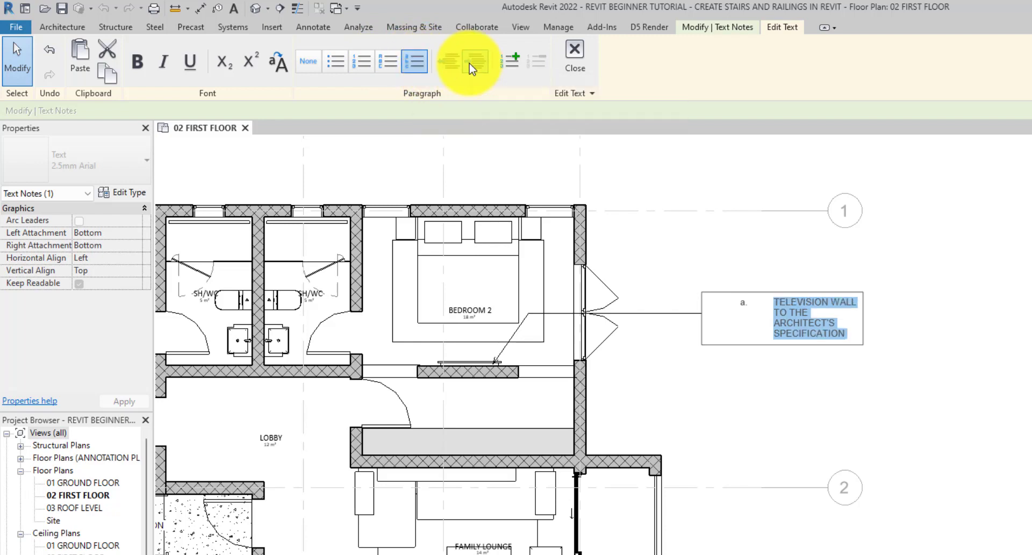
click(473, 63)
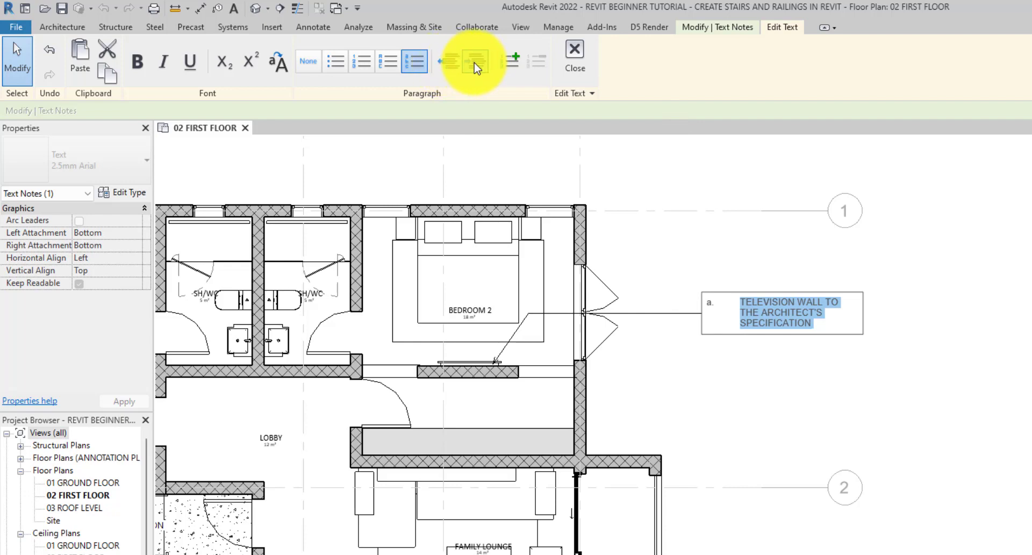
click(473, 68)
click(450, 72)
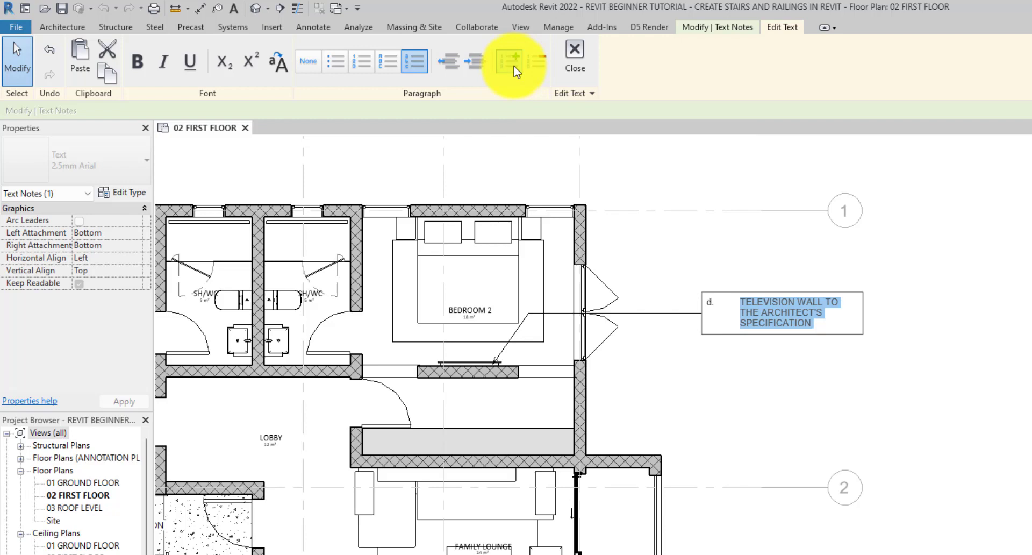
- Decrement the note's starting list letter to a
click(537, 64)
click(538, 64)
click(537, 64)
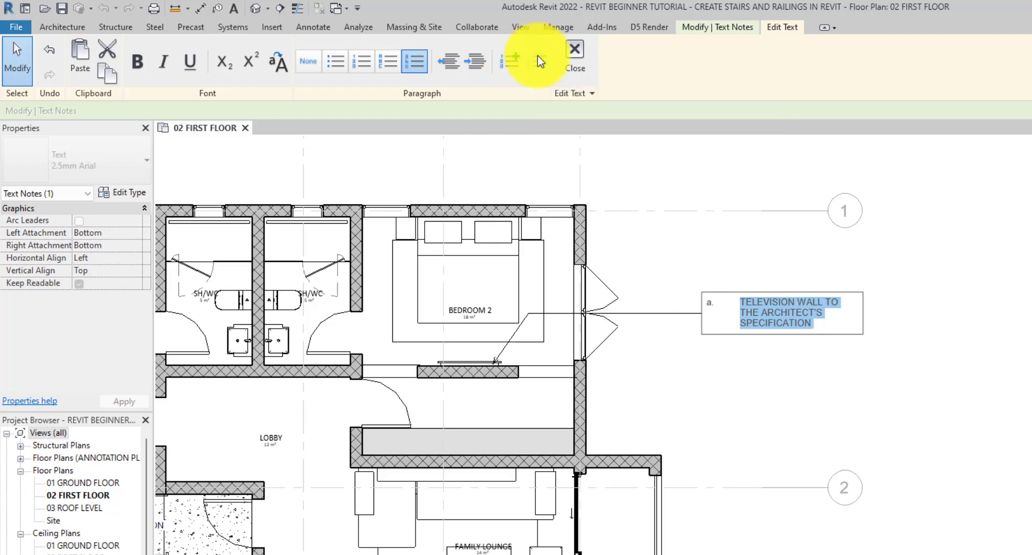
- Finish editing the note's text and set the colour of its 2.5mm Arial text type to red
click(575, 60)
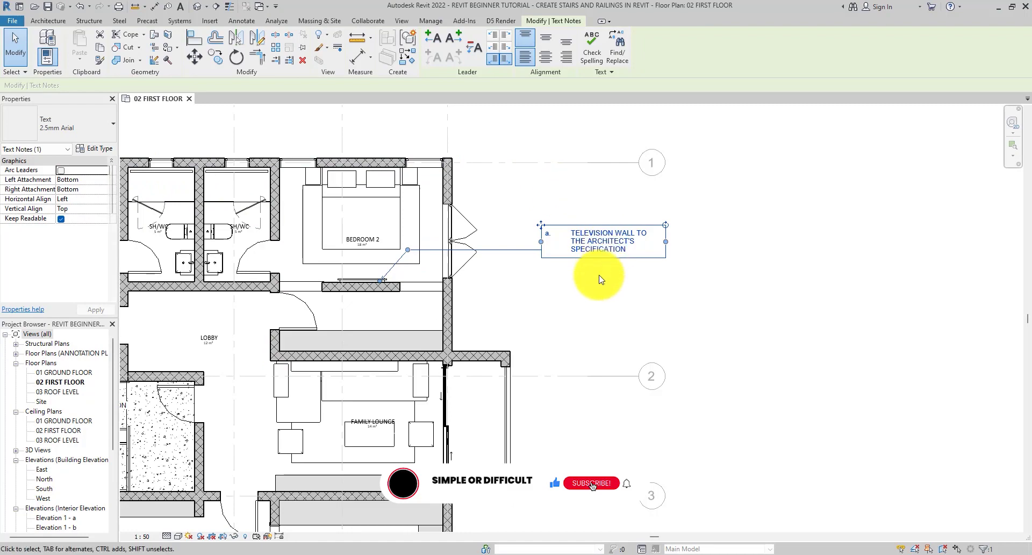
click(596, 285)
click(588, 237)
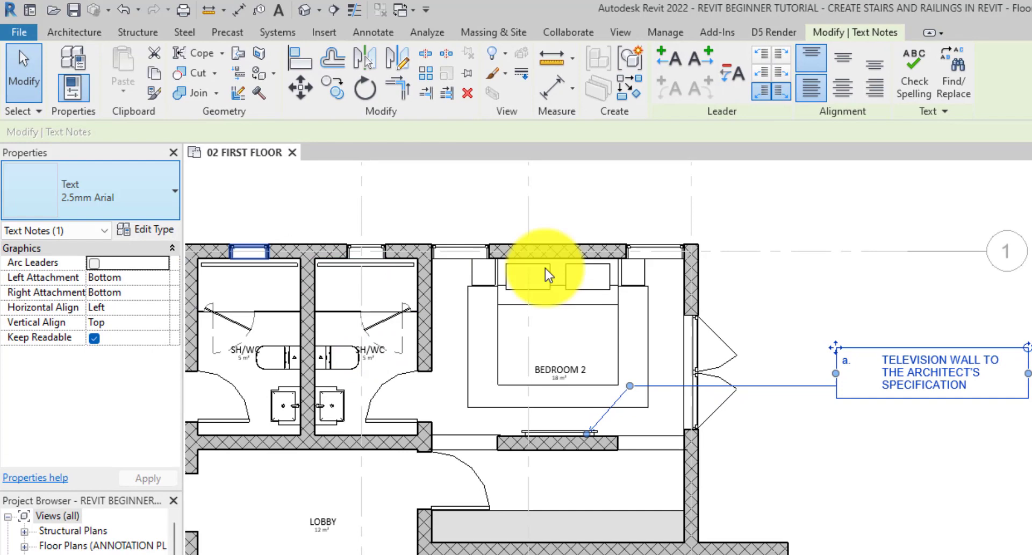
click(144, 231)
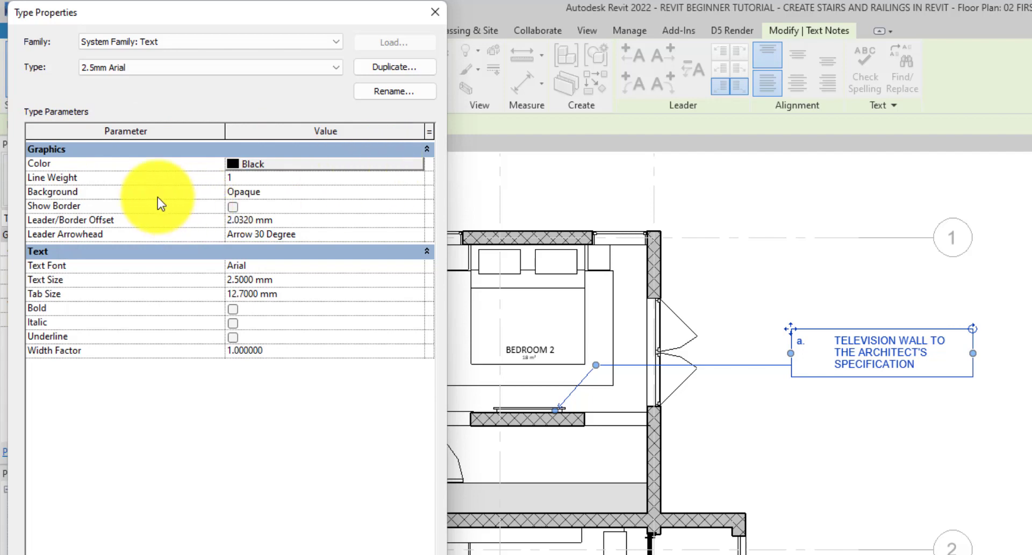
click(276, 164)
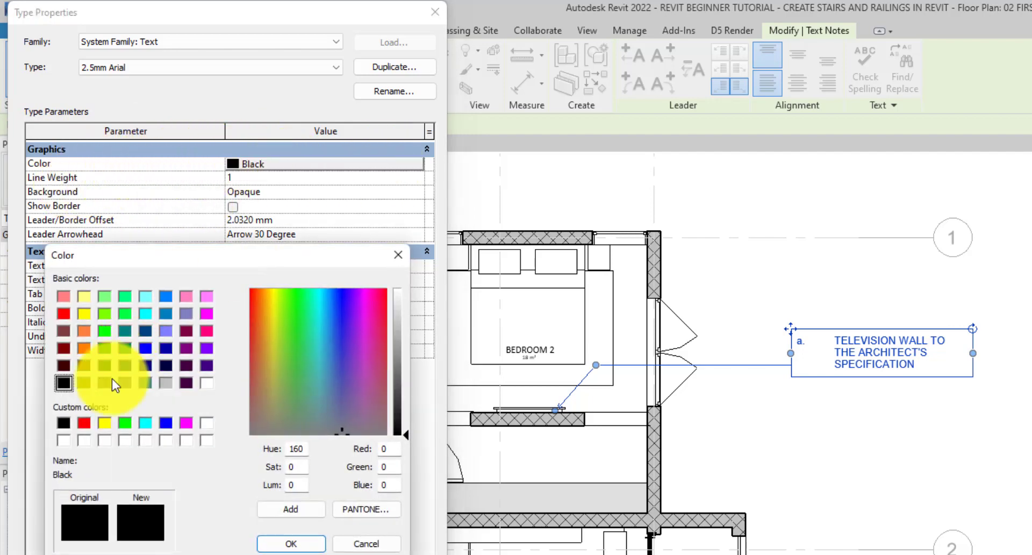
click(63, 313)
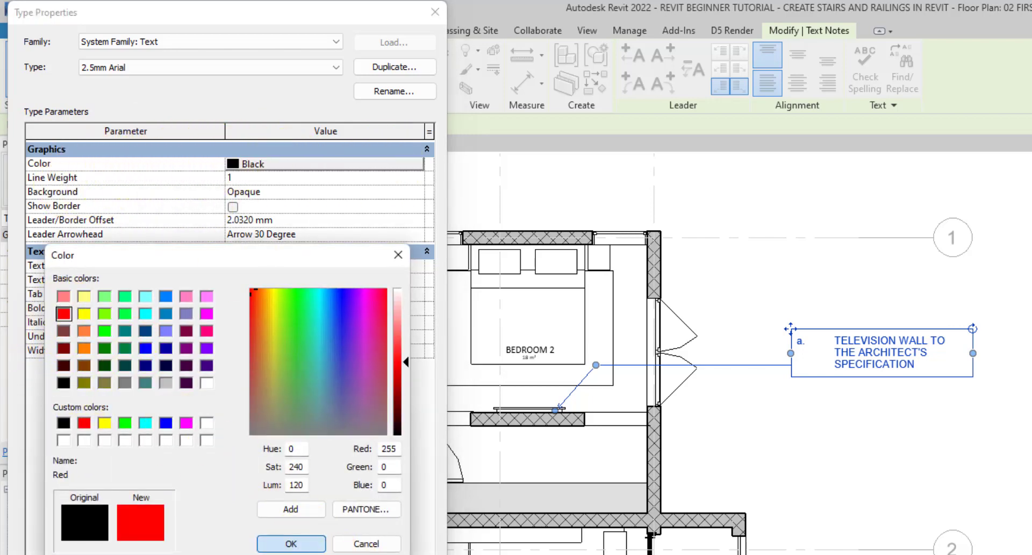
click(285, 542)
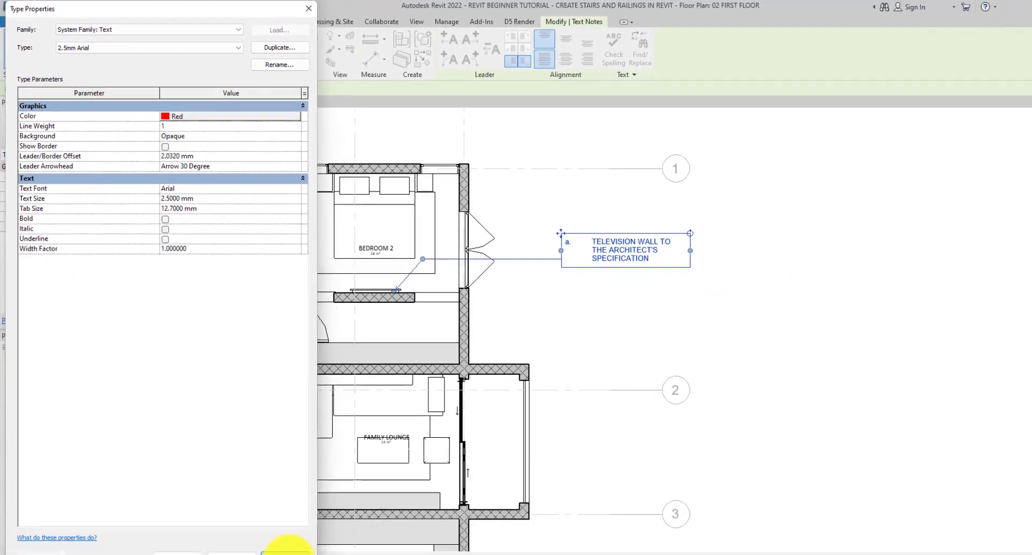
click(278, 540)
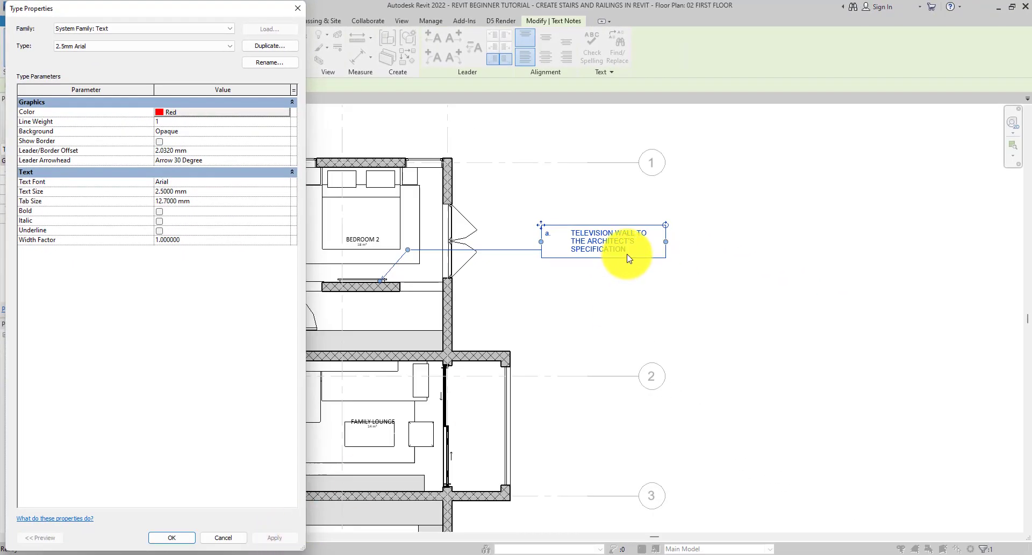
click(173, 538)
click(685, 332)
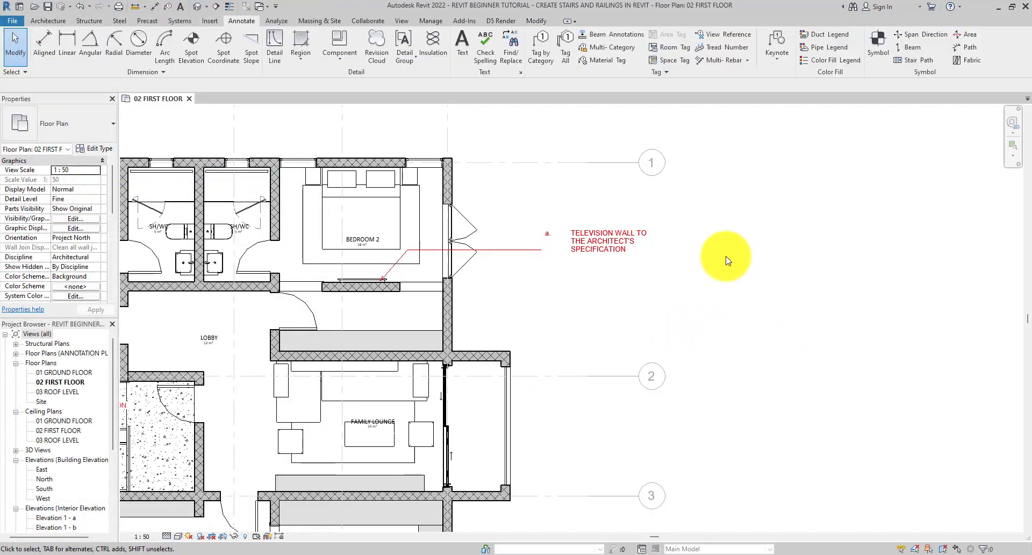
- Try line weight 3 on the television wall note's text type, and return it to 1
click(645, 236)
click(99, 152)
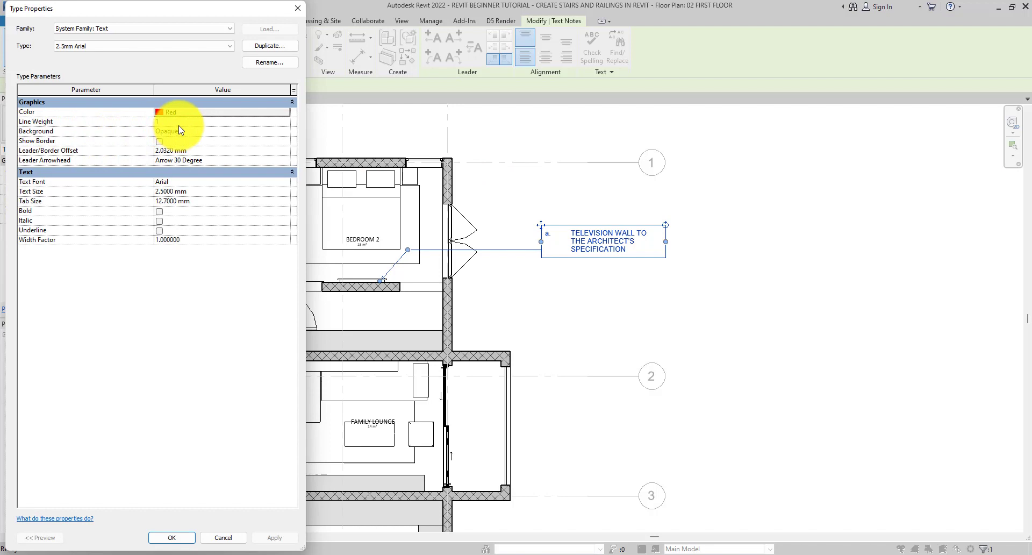
text(3)
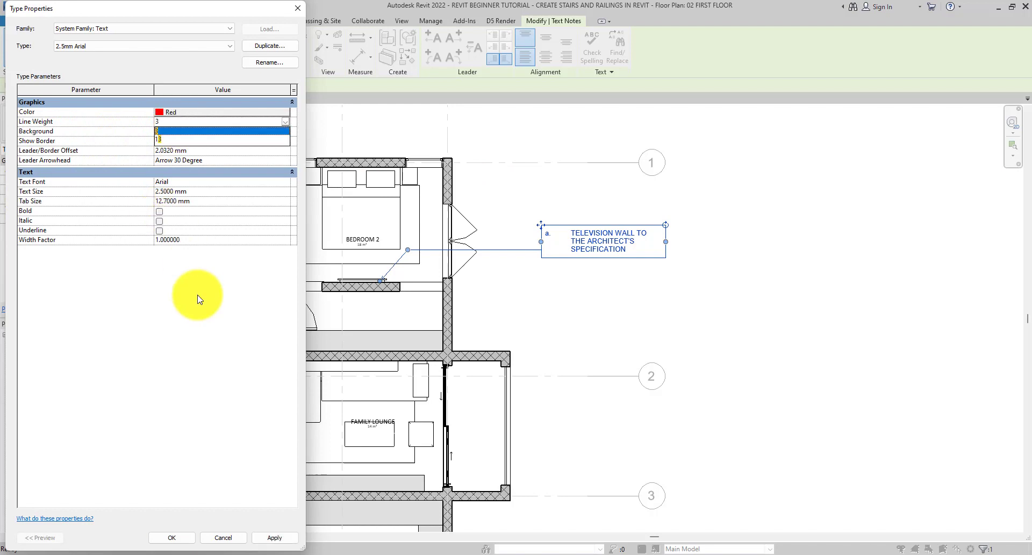
click(196, 295)
click(275, 541)
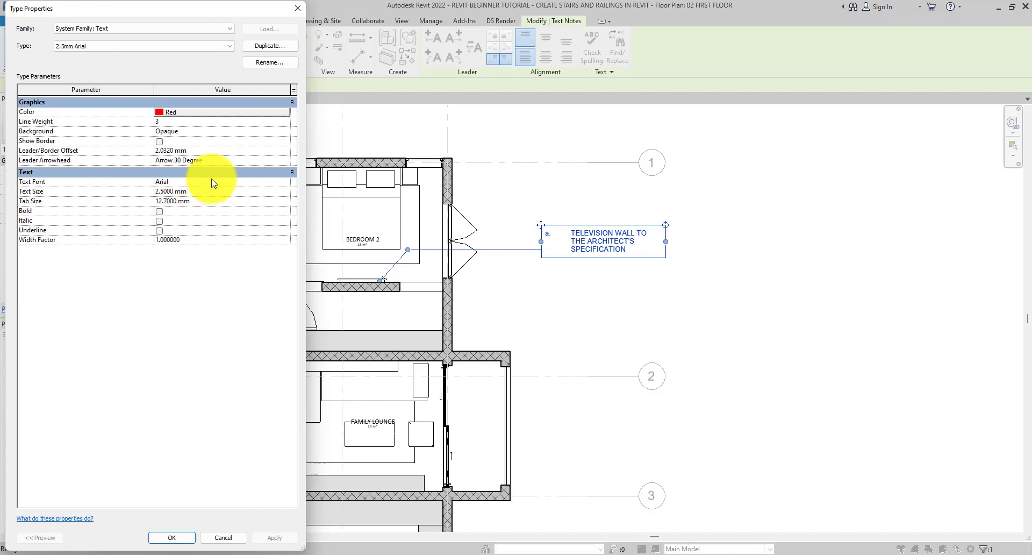
click(220, 130)
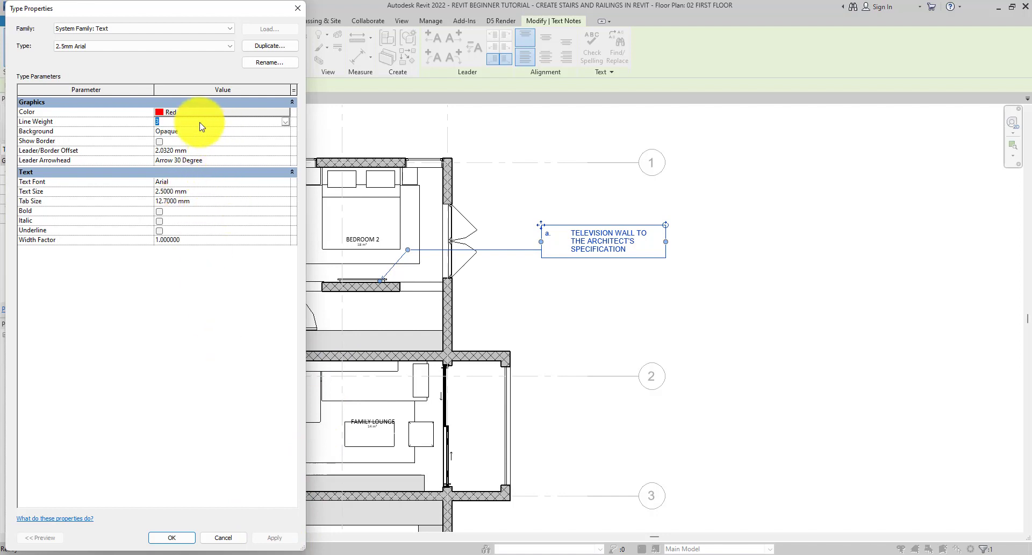
click(286, 121)
click(172, 132)
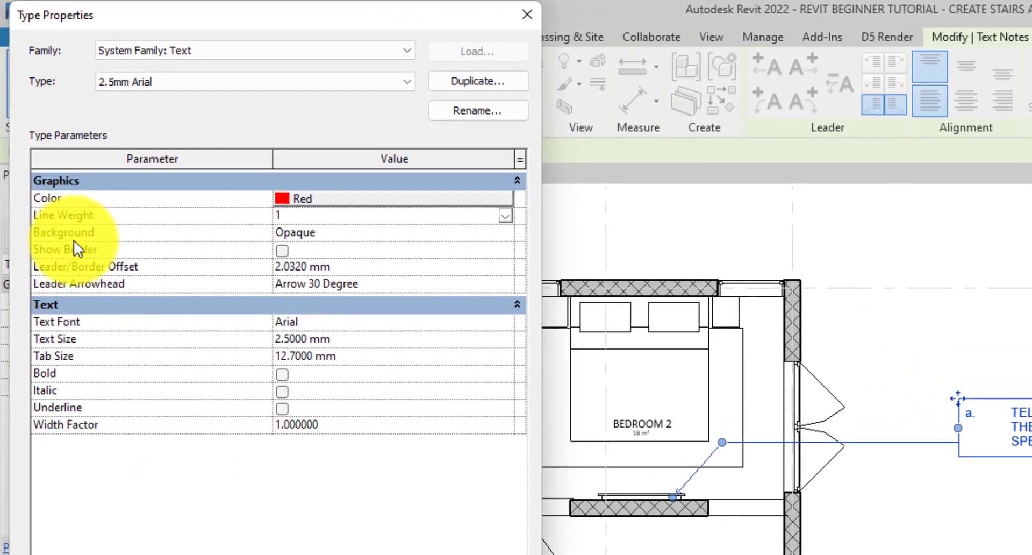
- Try a transparent background for the note's text type, and switch it back to opaque
click(510, 238)
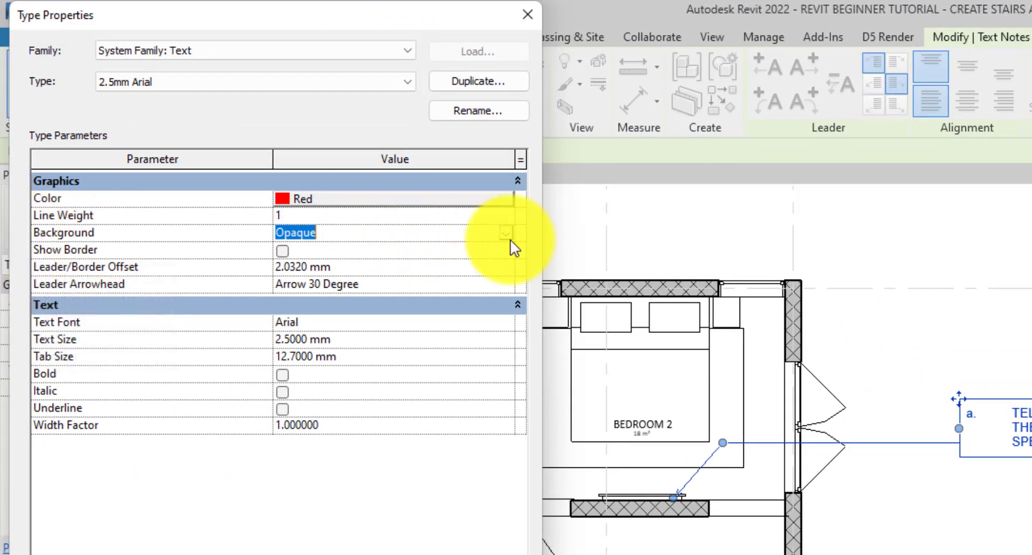
click(505, 233)
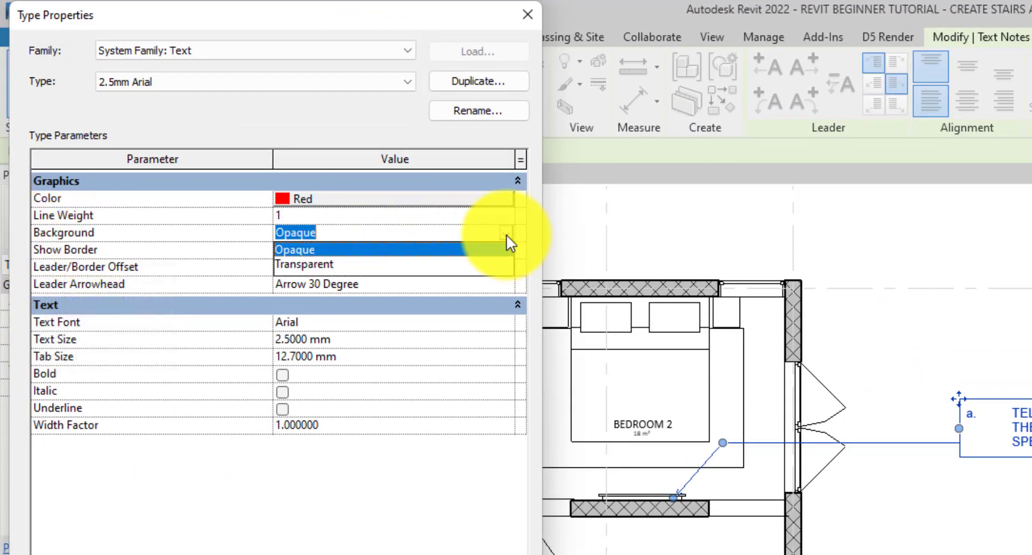
click(318, 266)
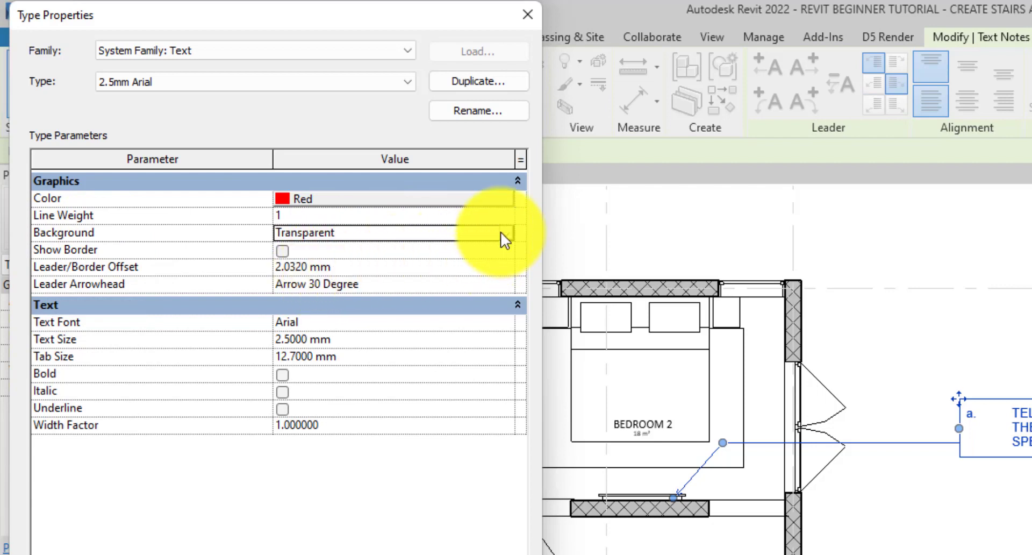
click(501, 231)
click(501, 231)
click(323, 250)
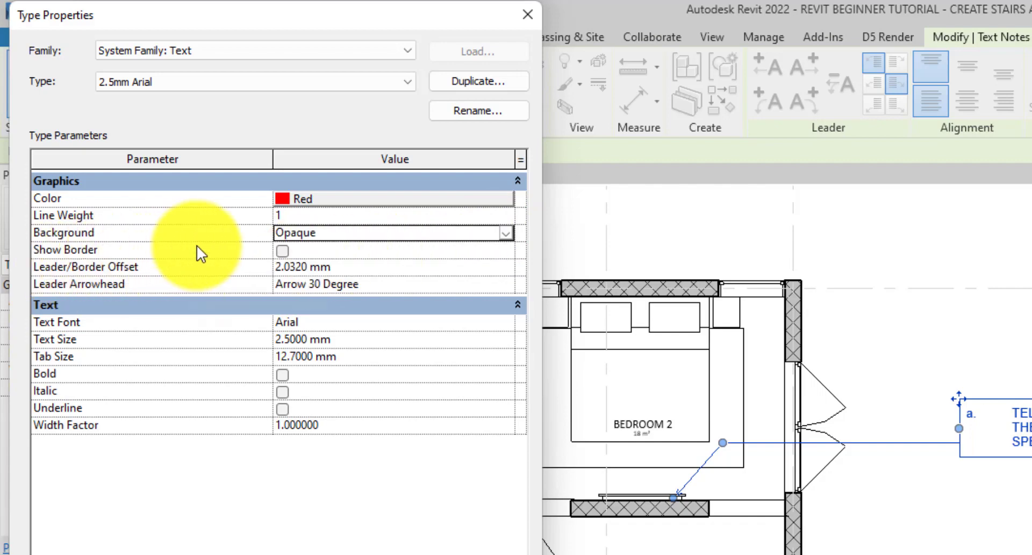
- Show a border around the notes of the 2.5mm Arial text type and apply the change
click(283, 250)
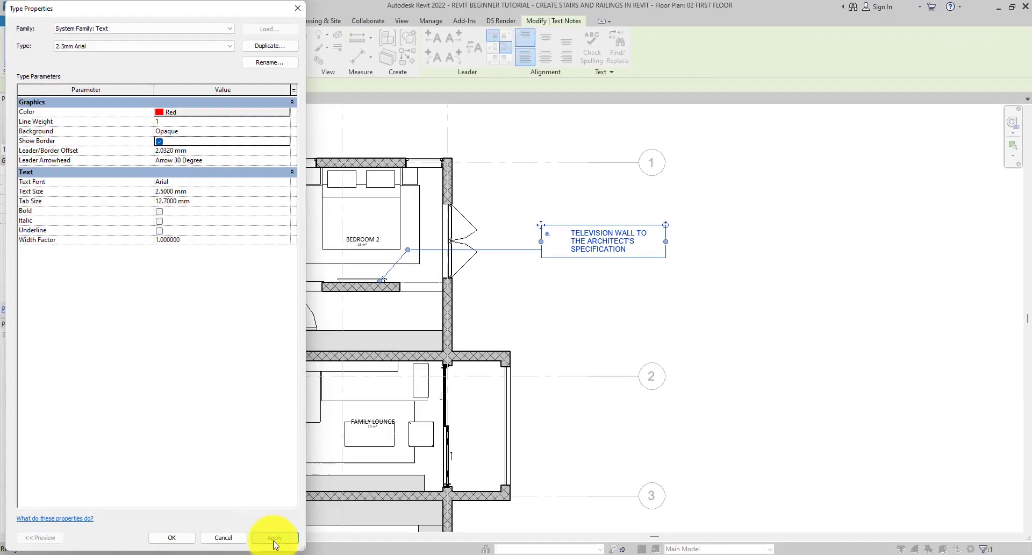
click(172, 536)
click(686, 340)
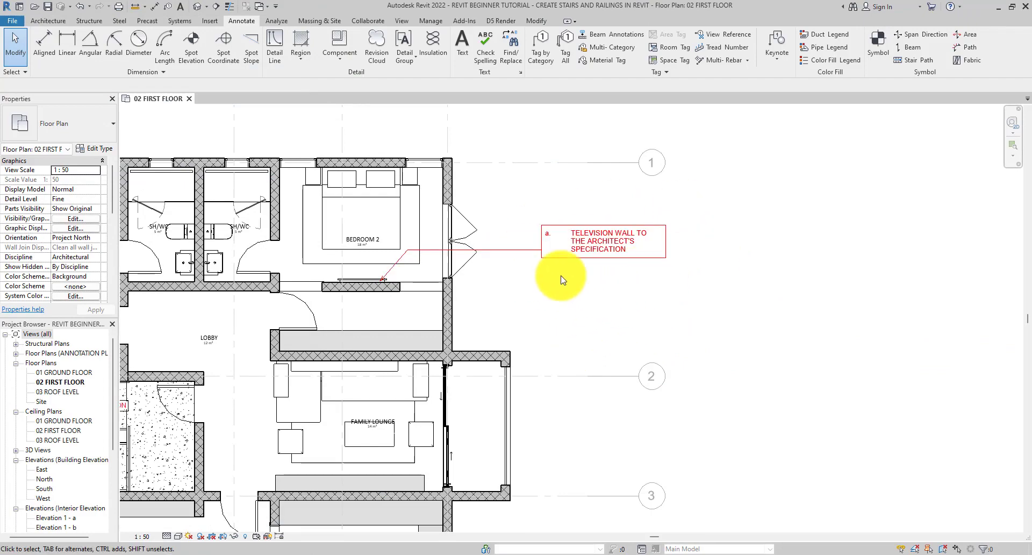
- Review the leader arrowhead, text font and text size options in the note's type properties, and cancel out of them
click(652, 253)
click(95, 148)
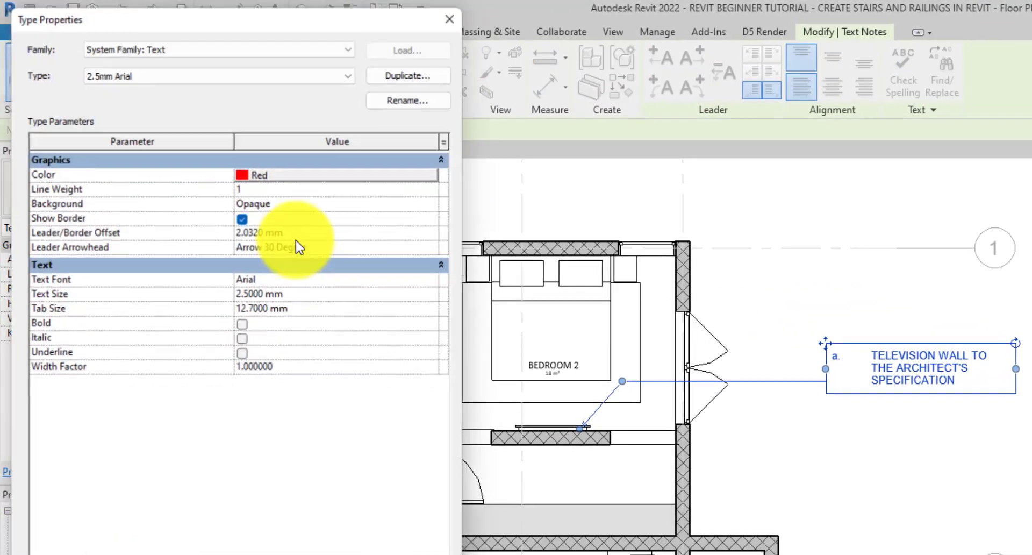
click(345, 248)
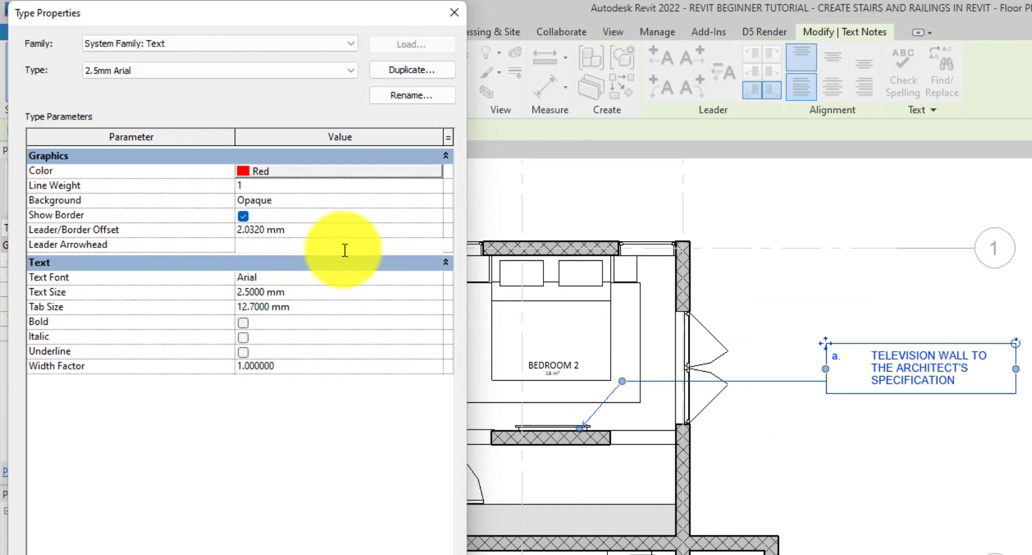
click(436, 245)
click(153, 359)
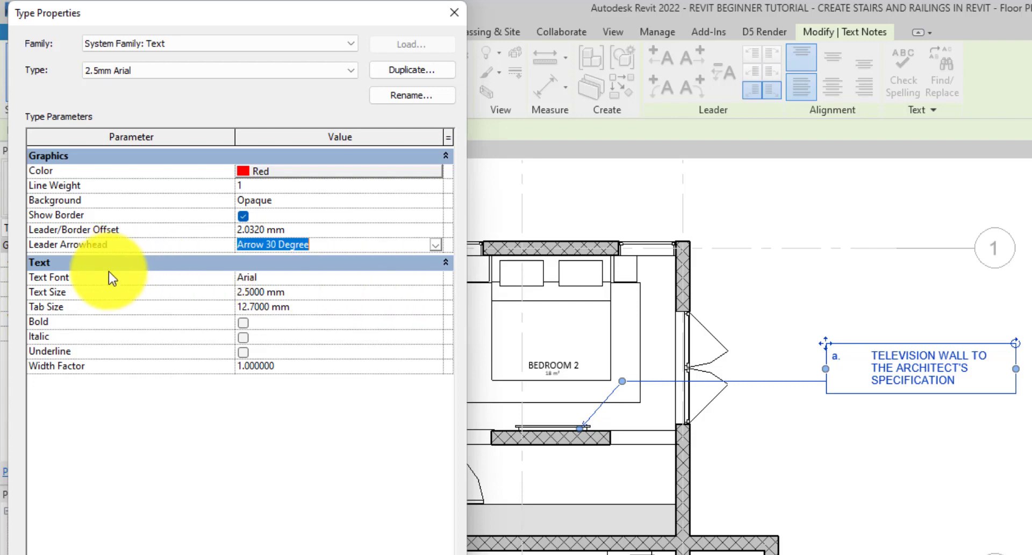
click(436, 279)
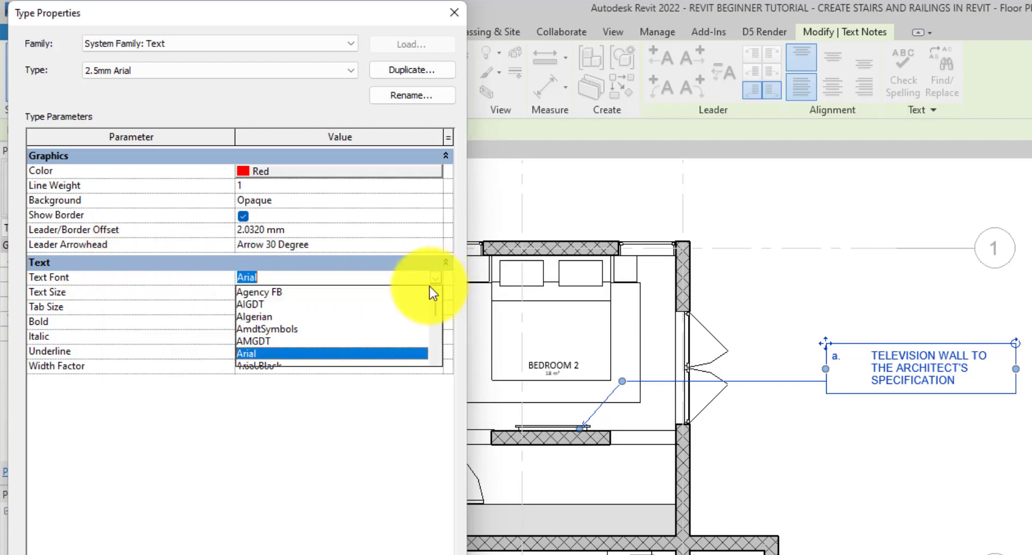
click(183, 411)
click(375, 297)
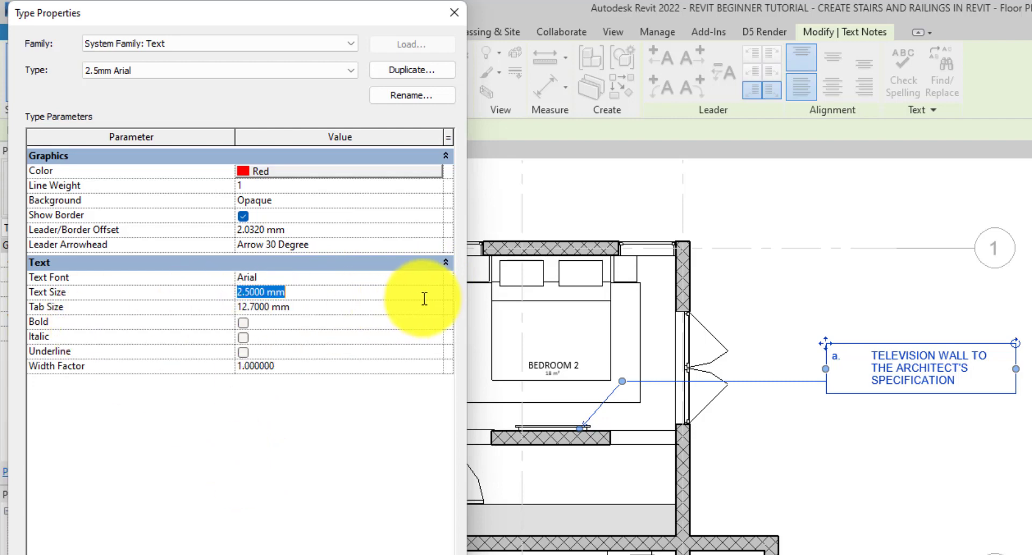
click(179, 505)
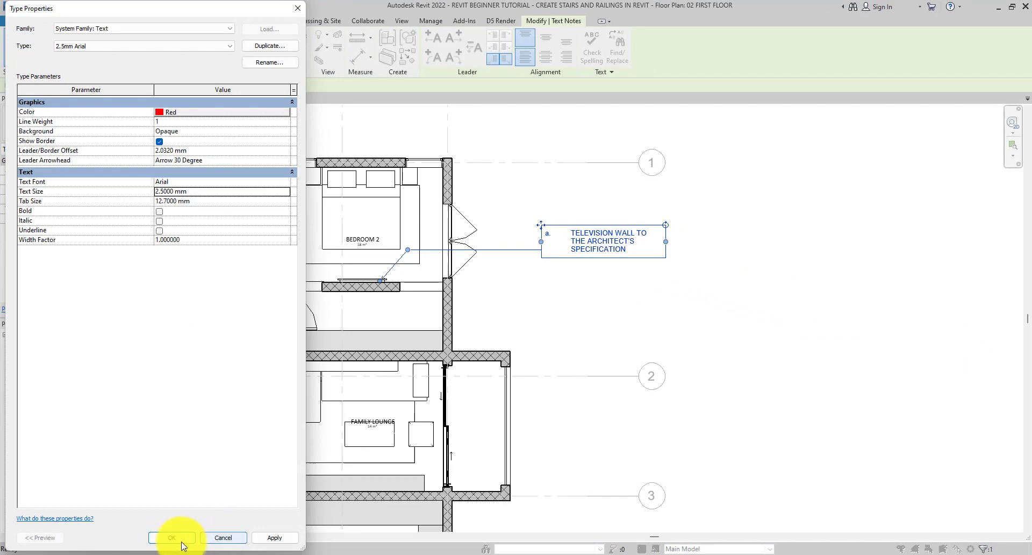
click(224, 534)
click(566, 332)
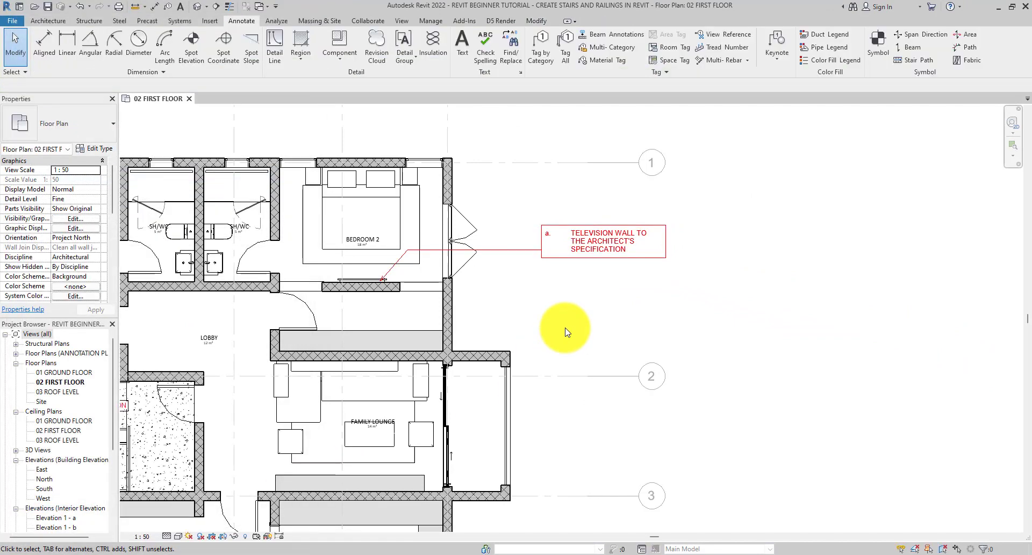